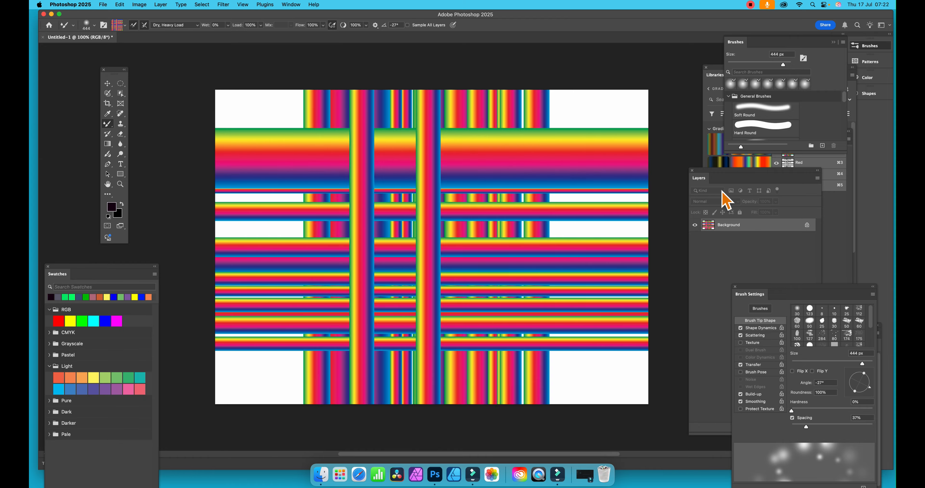
# Step: Paint over the striped gradient across the whole canvas with the 444 px mixer brush, blending the stripes into a woven texture
pyautogui.click(561, 140)
pyautogui.moveTo(561, 140)
pyautogui.mouseDown()
pyautogui.moveTo(646, 148)
pyautogui.moveTo(584, 141)
pyautogui.moveTo(578, 121)
pyautogui.moveTo(550, 128)
pyautogui.moveTo(590, 128)
pyautogui.moveTo(547, 188)
pyautogui.moveTo(580, 234)
pyautogui.moveTo(590, 223)
pyautogui.moveTo(551, 238)
pyautogui.moveTo(635, 307)
pyautogui.moveTo(577, 294)
pyautogui.moveTo(529, 302)
pyautogui.moveTo(537, 321)
pyautogui.moveTo(510, 322)
pyautogui.moveTo(499, 291)
pyautogui.moveTo(461, 349)
pyautogui.moveTo(376, 343)
pyautogui.moveTo(313, 311)
pyautogui.moveTo(332, 310)
pyautogui.moveTo(260, 290)
pyautogui.moveTo(294, 249)
pyautogui.moveTo(253, 191)
pyautogui.moveTo(215, 181)
pyautogui.moveTo(218, 201)
pyautogui.moveTo(211, 172)
pyautogui.moveTo(281, 147)
pyautogui.moveTo(337, 167)
pyautogui.moveTo(330, 138)
pyautogui.moveTo(333, 163)
pyautogui.moveTo(274, 179)
pyautogui.moveTo(252, 149)
pyautogui.moveTo(251, 88)
pyautogui.moveTo(299, 114)
pyautogui.moveTo(296, 78)
pyautogui.moveTo(338, 201)
pyautogui.moveTo(299, 324)
pyautogui.moveTo(252, 328)
pyautogui.moveTo(269, 326)
pyautogui.moveTo(249, 342)
pyautogui.moveTo(332, 334)
pyautogui.moveTo(324, 340)
pyautogui.moveTo(576, 377)
pyautogui.moveTo(568, 382)
pyautogui.moveTo(501, 377)
pyautogui.moveTo(564, 334)
pyautogui.moveTo(603, 324)
pyautogui.moveTo(450, 347)
pyautogui.moveTo(463, 371)
pyautogui.moveTo(561, 409)
pyautogui.moveTo(377, 347)
pyautogui.moveTo(264, 222)
pyautogui.moveTo(217, 233)
pyautogui.moveTo(182, 166)
pyautogui.mouseUp()
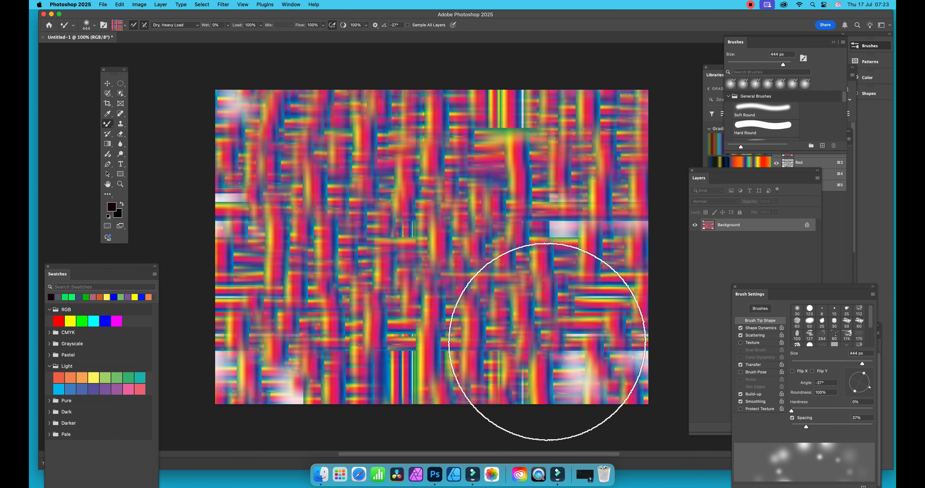
pyautogui.moveTo(197, 83)
pyautogui.mouseDown()
pyautogui.moveTo(343, 210)
pyautogui.moveTo(451, 181)
pyautogui.moveTo(512, 330)
pyautogui.moveTo(351, 326)
pyautogui.mouseUp()
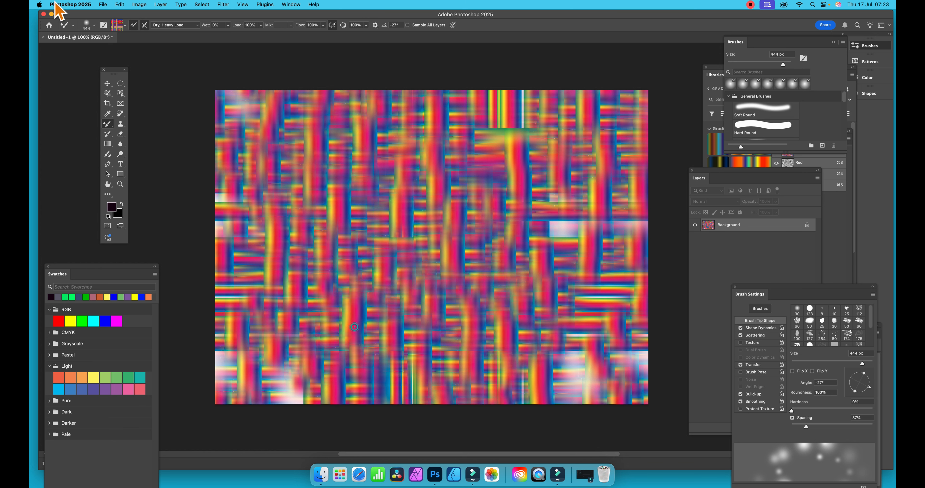
# Step: Reduce the brush size to 175 px and paint finer strokes through the middle of the canvas
pyautogui.click(94, 26)
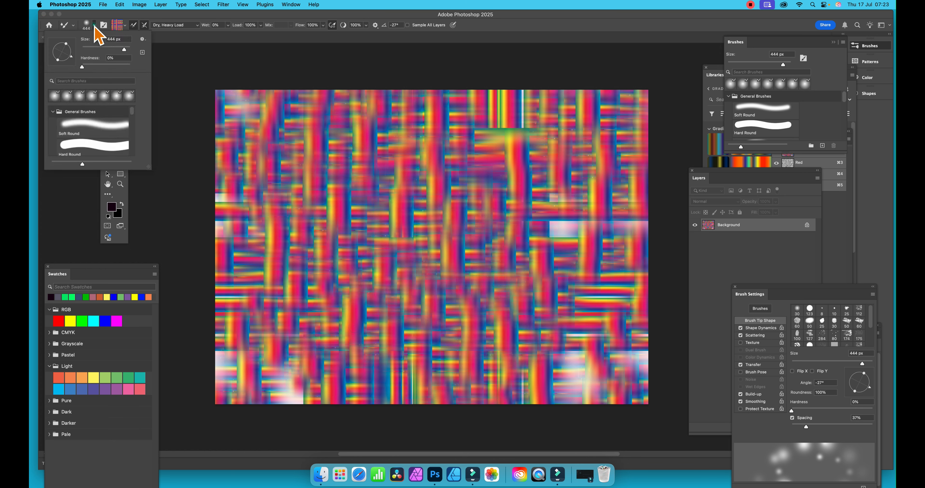
pyautogui.moveTo(120, 49); pyautogui.dragTo(115, 49)
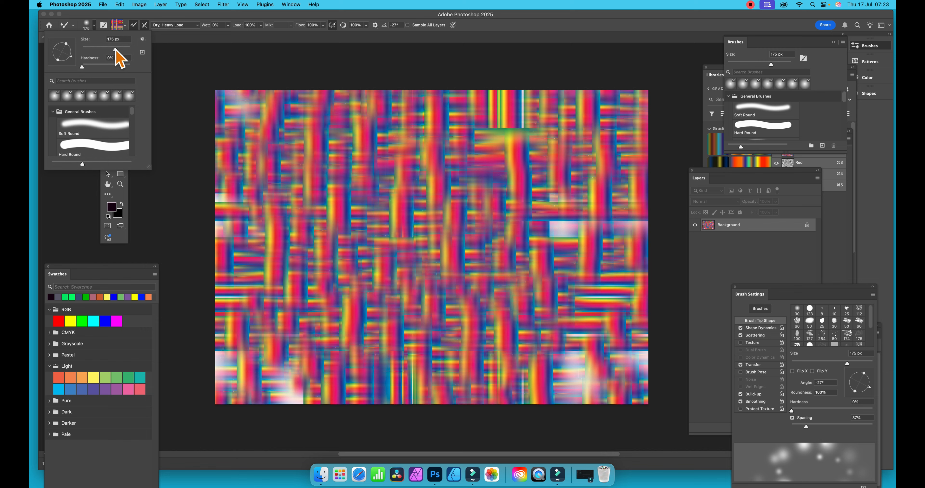
pyautogui.moveTo(347, 153)
pyautogui.mouseDown()
pyautogui.moveTo(404, 154)
pyautogui.moveTo(405, 217)
pyautogui.moveTo(440, 163)
pyautogui.moveTo(473, 204)
pyautogui.moveTo(348, 250)
pyautogui.moveTo(280, 231)
pyautogui.moveTo(466, 367)
pyautogui.moveTo(569, 386)
pyautogui.moveTo(578, 238)
pyautogui.moveTo(528, 232)
pyautogui.moveTo(561, 239)
pyautogui.moveTo(553, 231)
pyautogui.moveTo(582, 222)
pyautogui.moveTo(530, 254)
pyautogui.moveTo(633, 206)
pyautogui.moveTo(613, 221)
pyautogui.mouseUp()
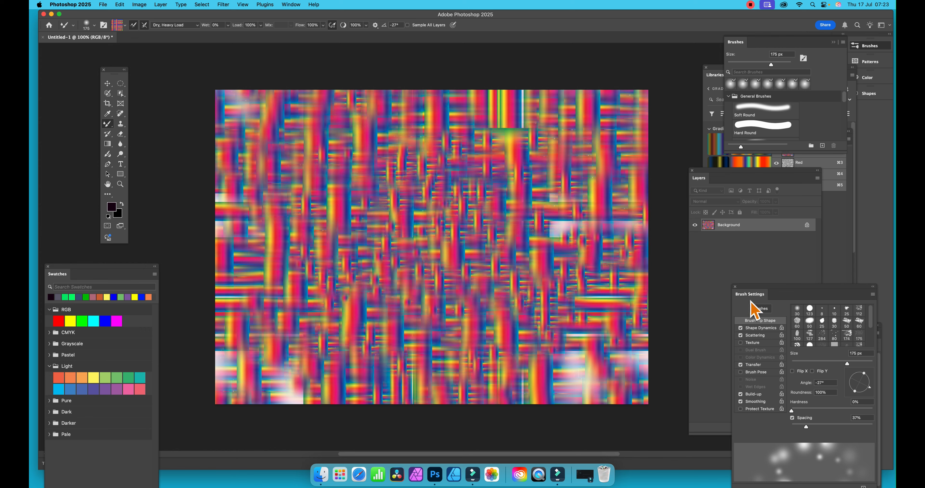
# Step: Examine the brush's Shape Dynamics and Scattering settings
pyautogui.moveTo(771, 297)
pyautogui.mouseDown()
pyautogui.moveTo(474, 164)
pyautogui.moveTo(467, 150)
pyautogui.mouseUp()
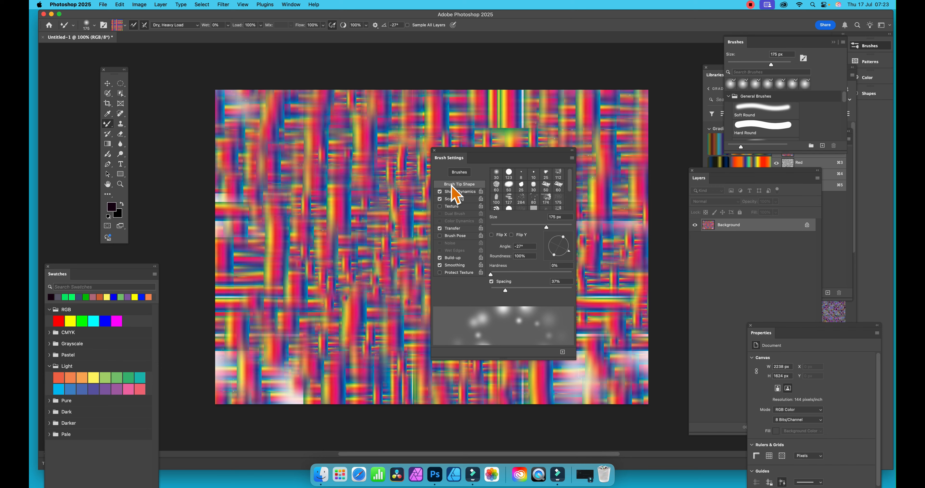
pyautogui.click(463, 191)
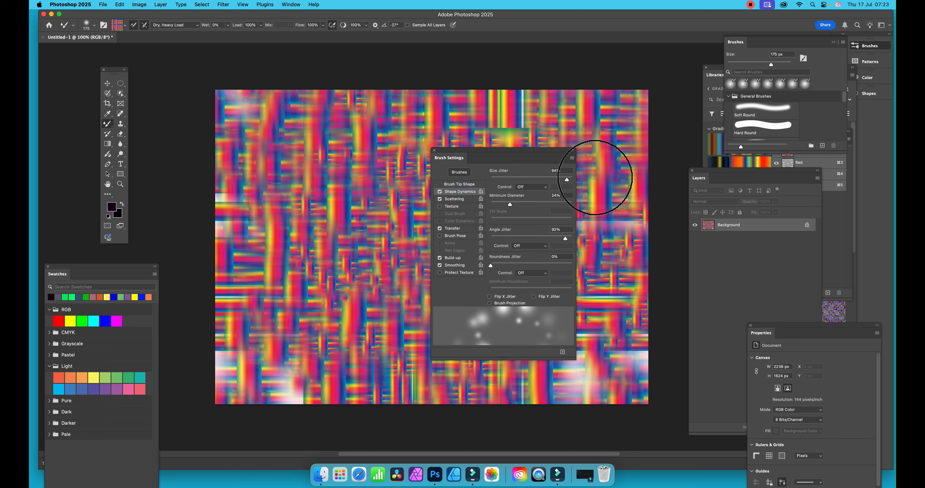
pyautogui.click(456, 199)
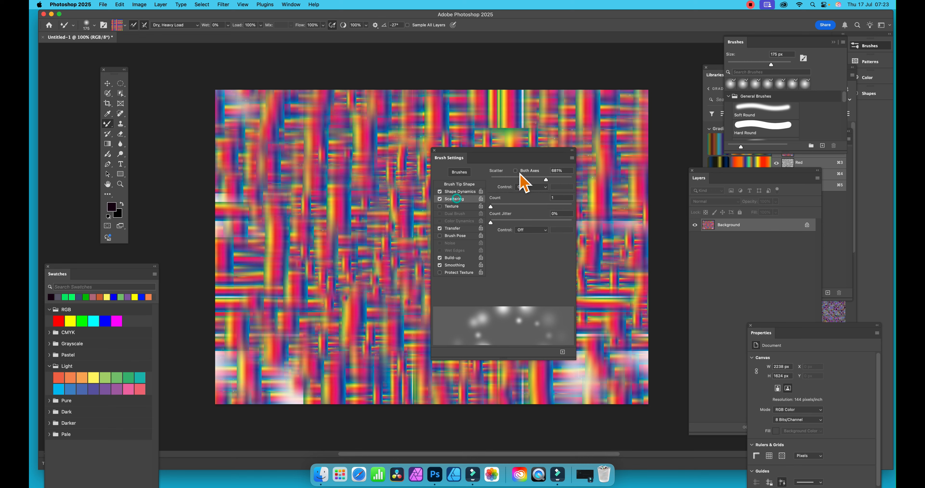
pyautogui.moveTo(290, 128); pyautogui.dragTo(538, 108)
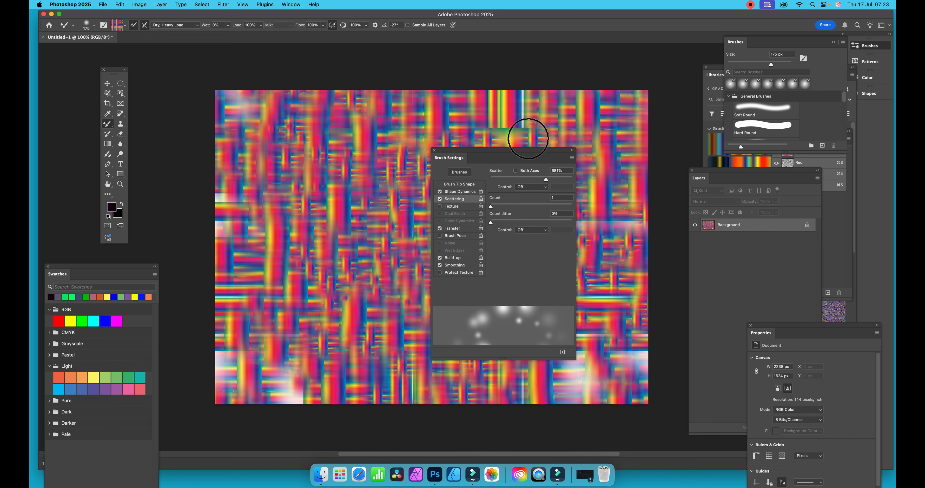
pyautogui.click(570, 171)
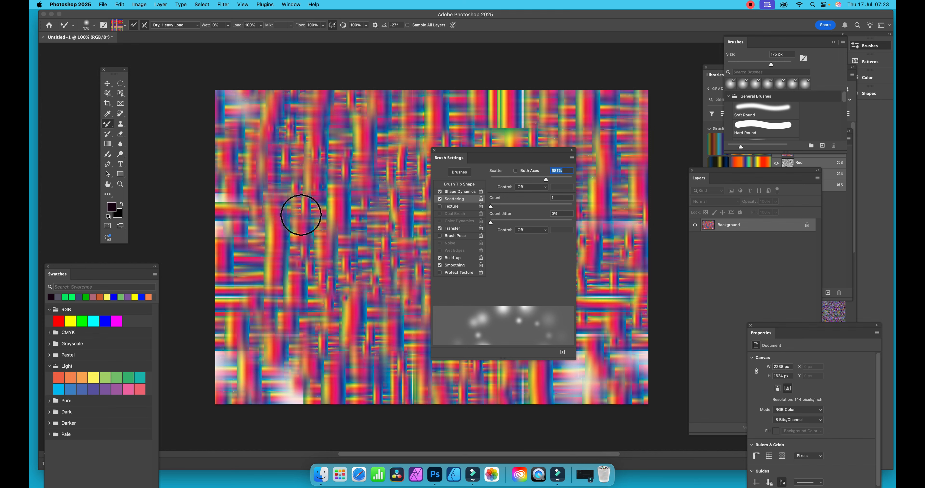
# Step: Paint finer strokes over the left half of the canvas, and cover more of the canvas with the brush enlarged to 412 px
pyautogui.moveTo(301, 215)
pyautogui.mouseDown()
pyautogui.moveTo(215, 222)
pyautogui.moveTo(369, 324)
pyautogui.moveTo(315, 352)
pyautogui.mouseUp()
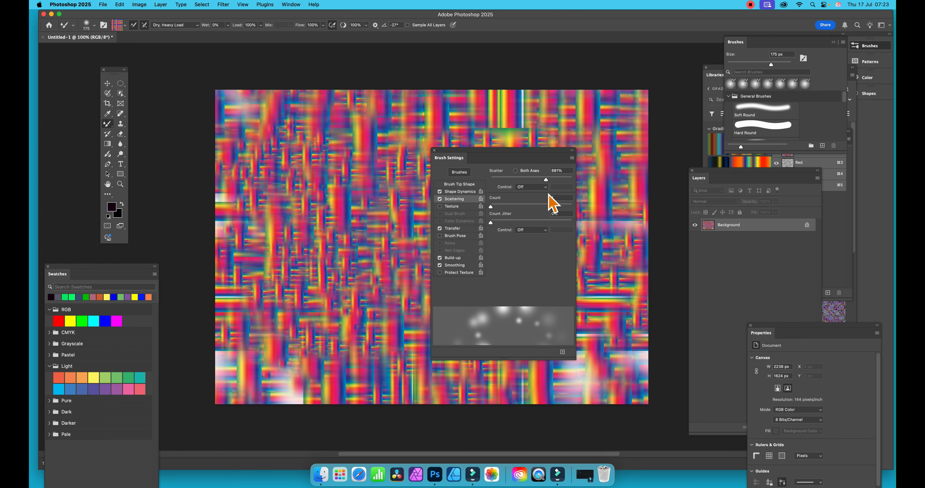
pyautogui.click(95, 25)
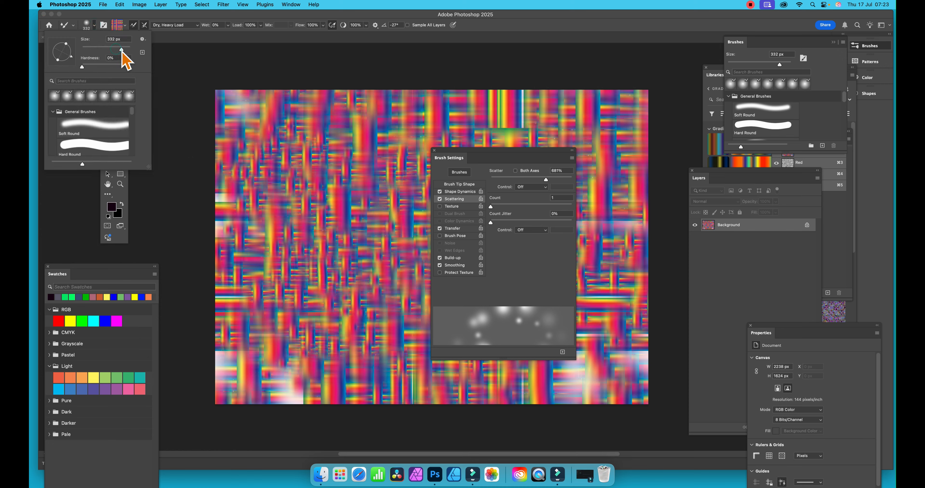
pyautogui.moveTo(123, 50); pyautogui.dragTo(123, 50)
pyautogui.moveTo(352, 147)
pyautogui.mouseDown()
pyautogui.moveTo(388, 181)
pyautogui.moveTo(307, 146)
pyautogui.moveTo(313, 237)
pyautogui.moveTo(290, 354)
pyautogui.moveTo(610, 363)
pyautogui.moveTo(576, 349)
pyautogui.moveTo(273, 384)
pyautogui.moveTo(247, 414)
pyautogui.mouseUp()
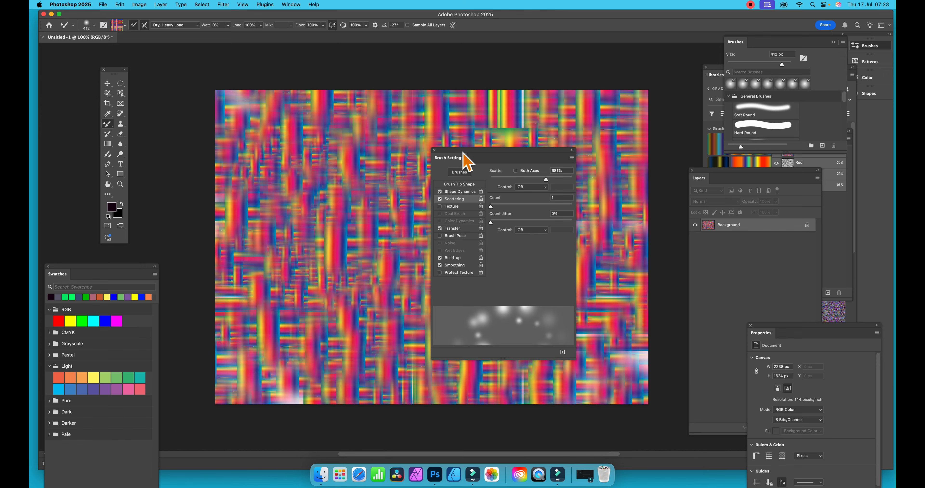
pyautogui.moveTo(463, 155); pyautogui.dragTo(718, 100)
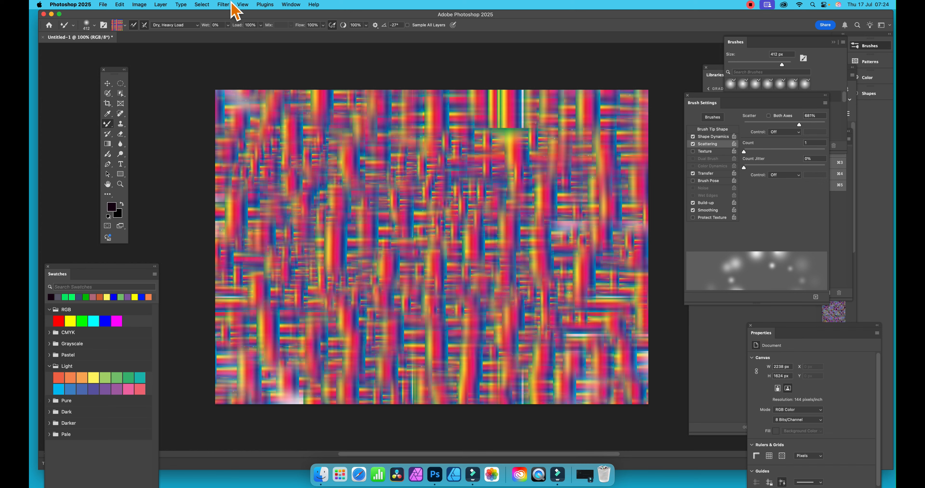
# Step: Set up a Wave distortion with 1 generator, wavelength 278 to 464, and amplitude 1 to 510
pyautogui.click(224, 5)
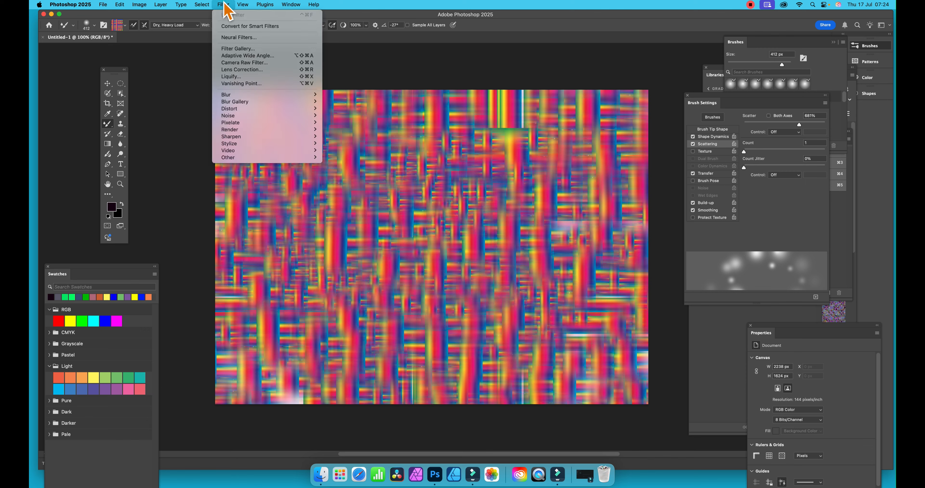
pyautogui.moveTo(245, 110)
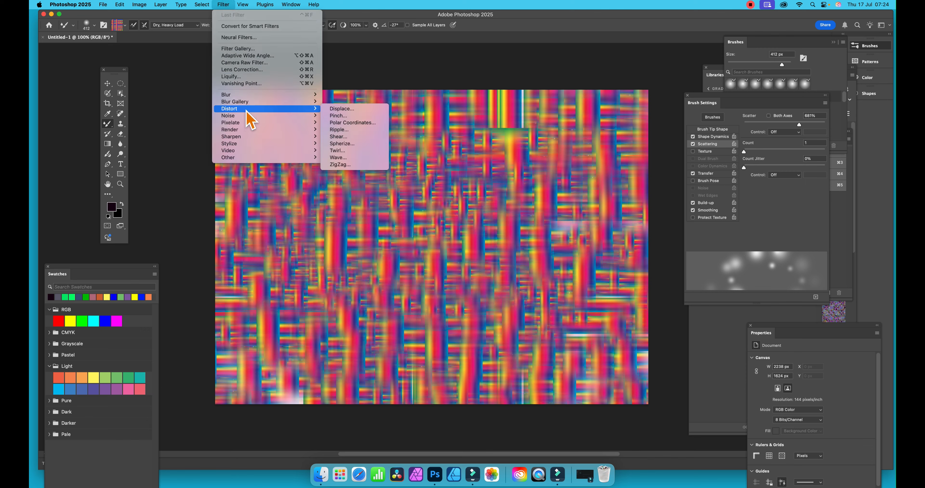
pyautogui.click(341, 160)
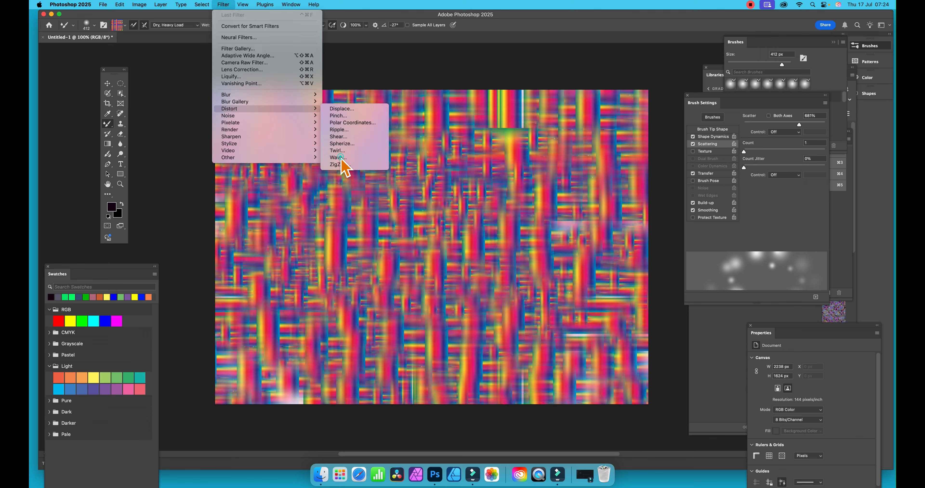
pyautogui.moveTo(433, 102); pyautogui.dragTo(500, 68)
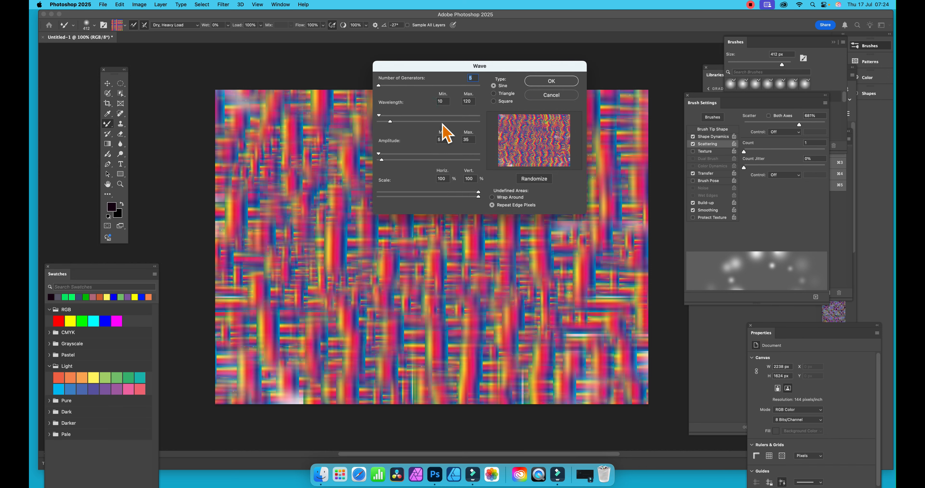
pyautogui.moveTo(379, 86); pyautogui.dragTo(368, 94)
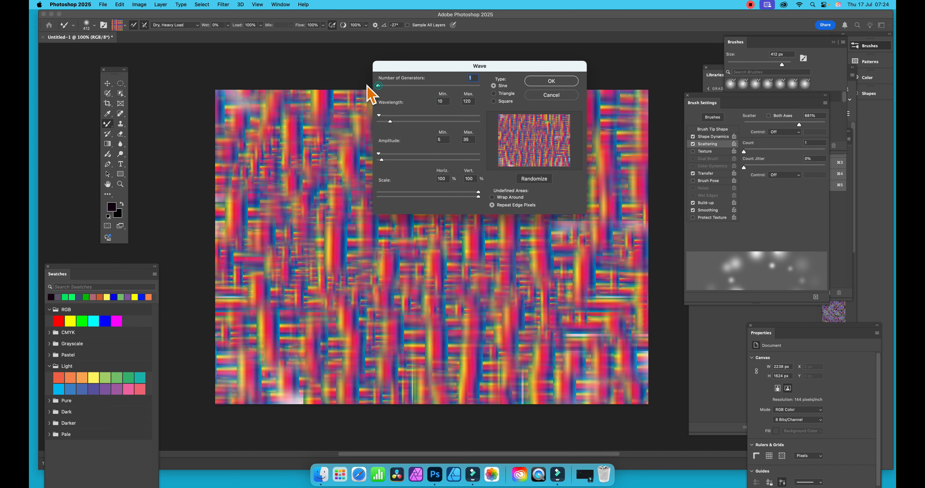
pyautogui.moveTo(391, 122); pyautogui.dragTo(420, 119)
pyautogui.moveTo(398, 153); pyautogui.dragTo(427, 160)
pyautogui.moveTo(423, 121); pyautogui.dragTo(435, 127)
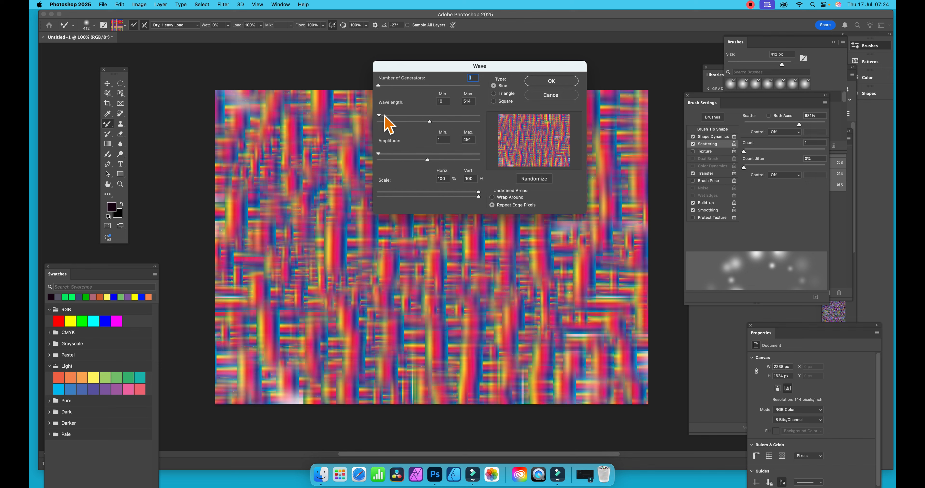
pyautogui.moveTo(378, 115); pyautogui.dragTo(426, 124)
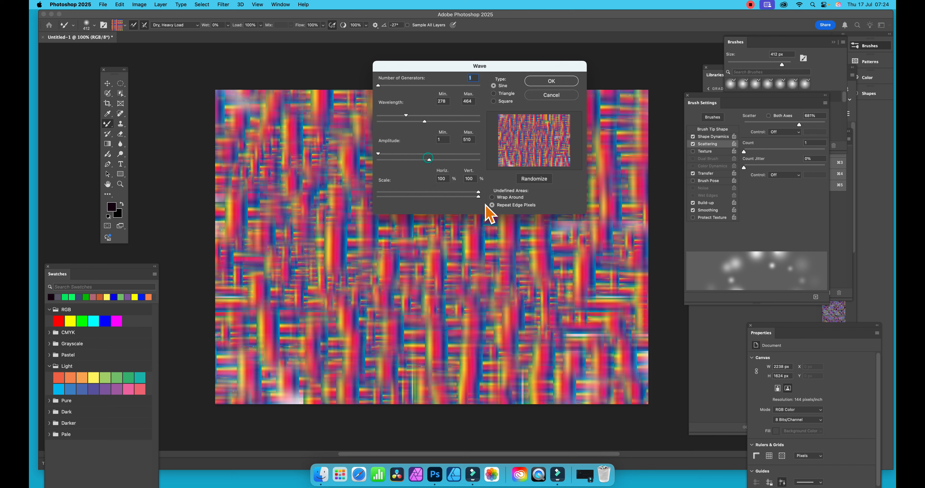
# Step: Set the Wave filter's undefined areas to Wrap Around, randomize the pattern, and apply the filter
pyautogui.click(492, 197)
pyautogui.click(534, 178)
pyautogui.click(534, 178)
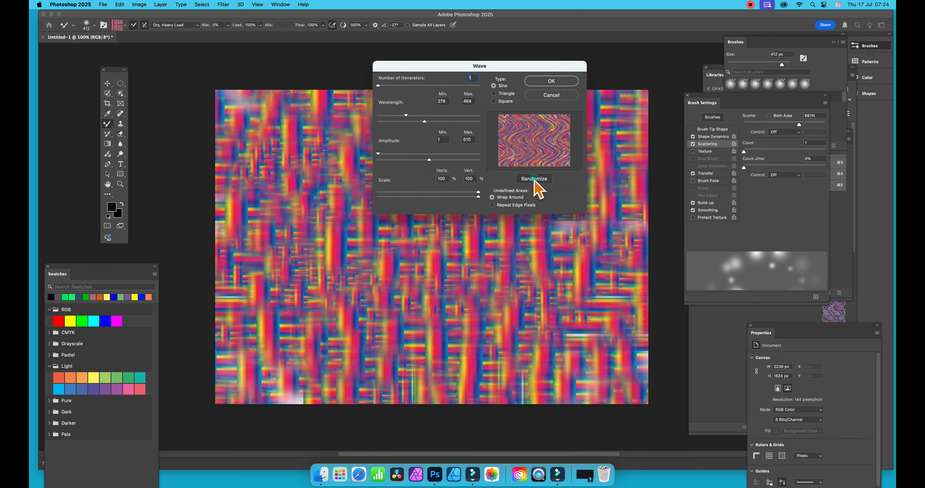
pyautogui.click(534, 178)
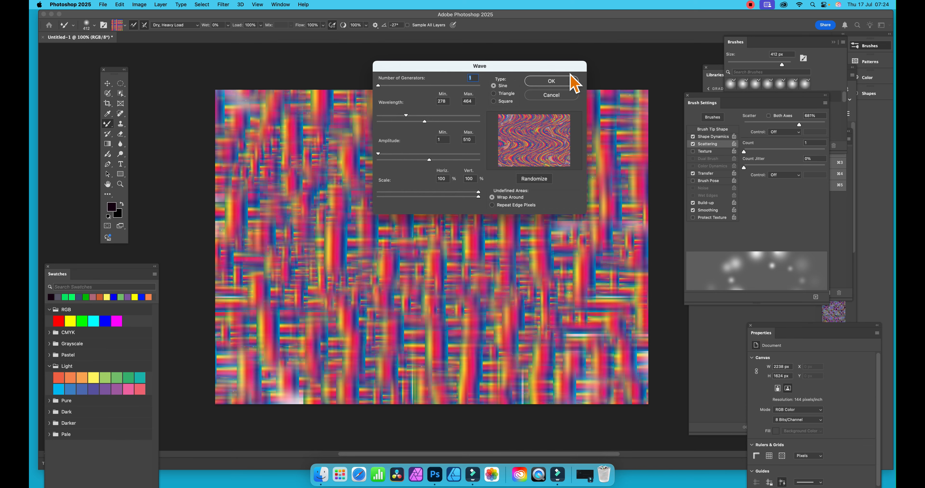
pyautogui.click(560, 83)
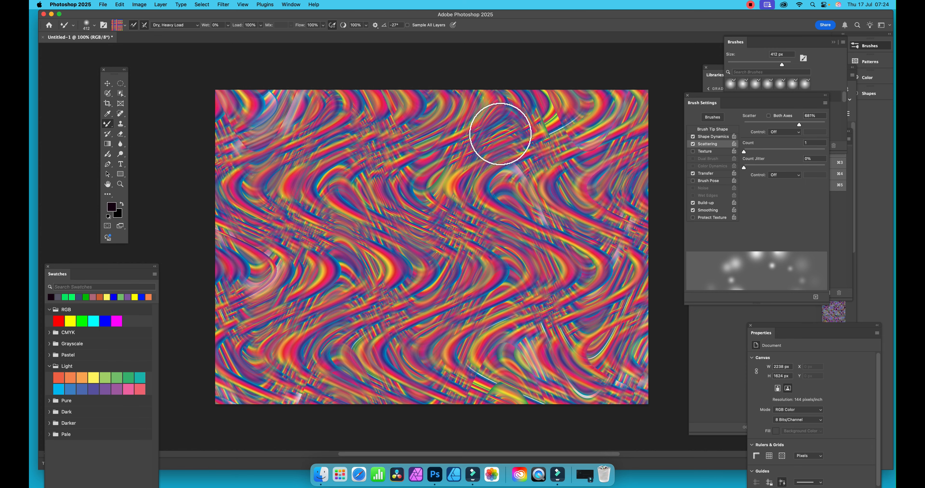
# Step: Fade the Wave filter using the Difference blend mode at 100% opacity, after previewing Overlay
pyautogui.click(120, 184)
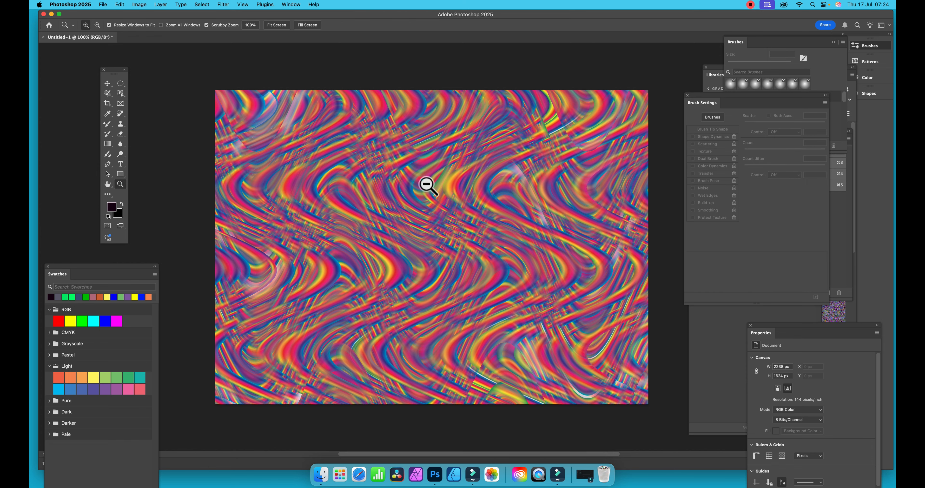
pyautogui.moveTo(426, 182); pyautogui.dragTo(433, 185)
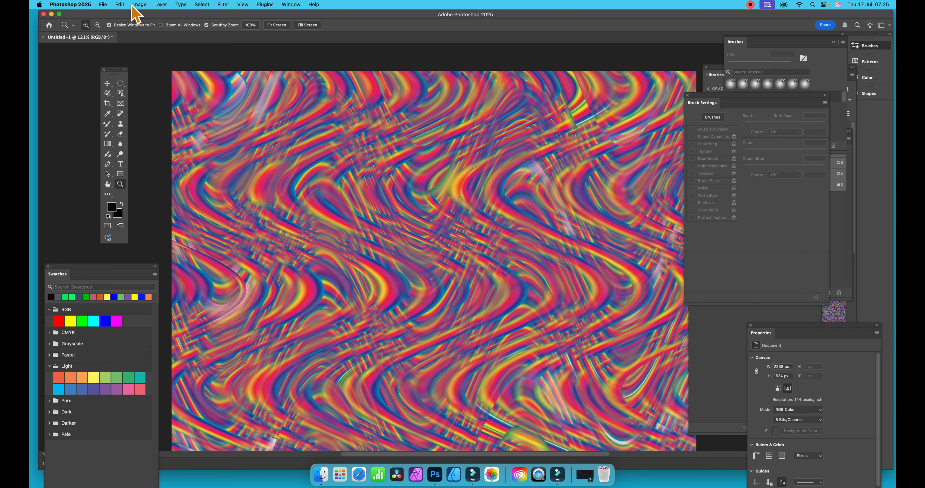
pyautogui.click(121, 4)
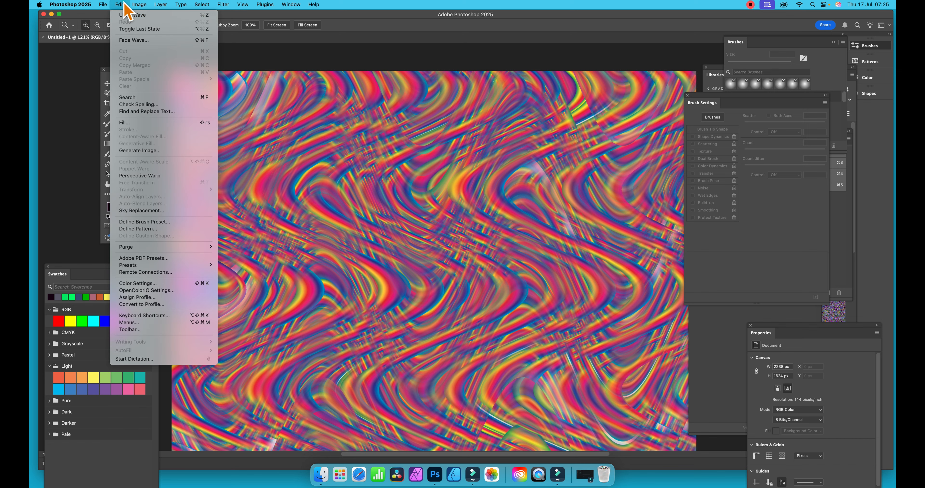
pyautogui.click(135, 42)
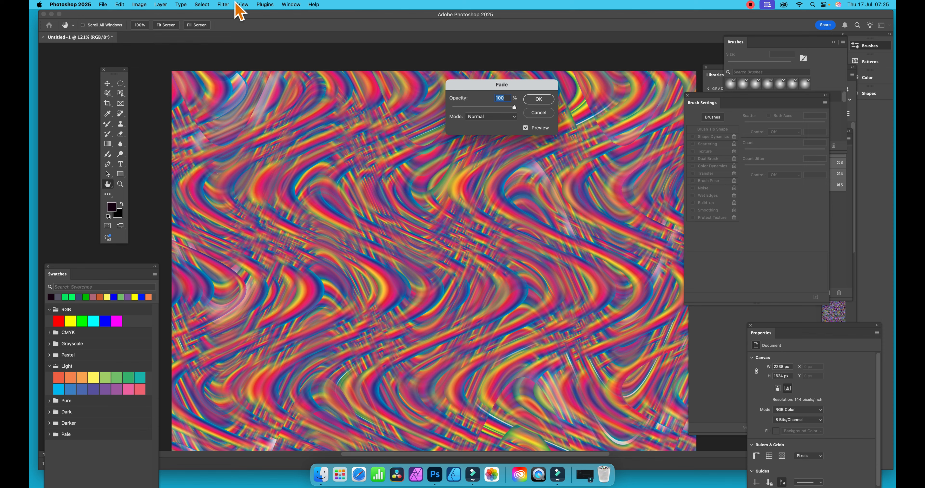
pyautogui.click(493, 118)
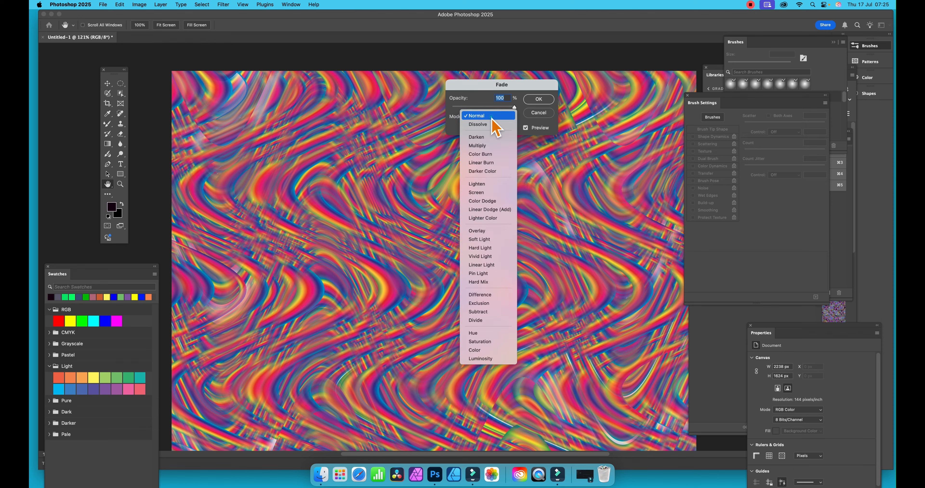
pyautogui.click(476, 231)
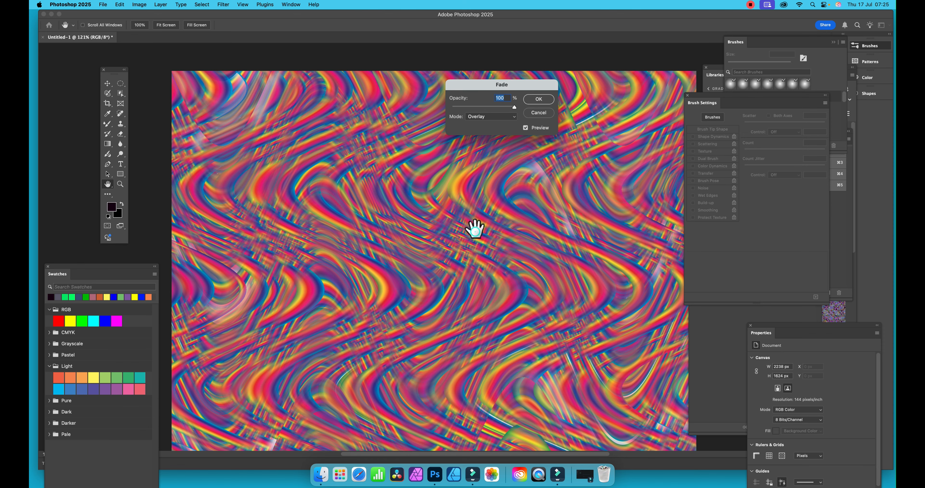
pyautogui.click(494, 118)
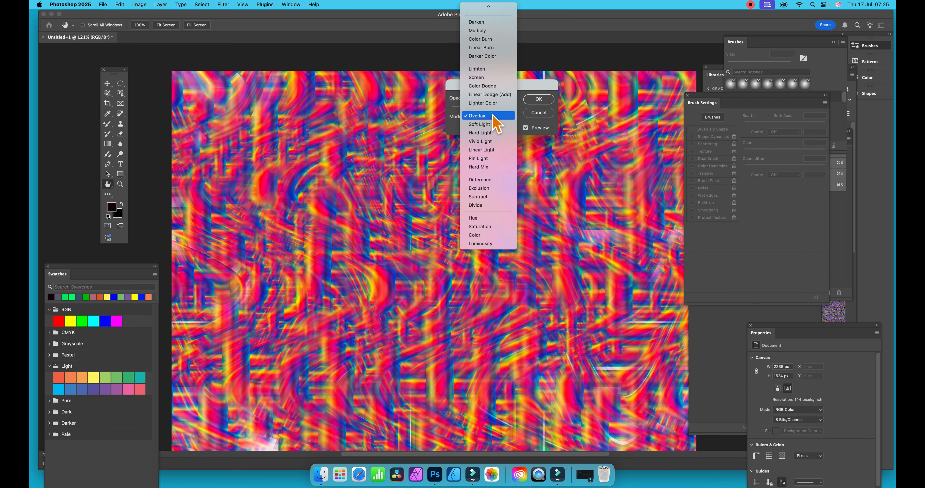
pyautogui.click(484, 179)
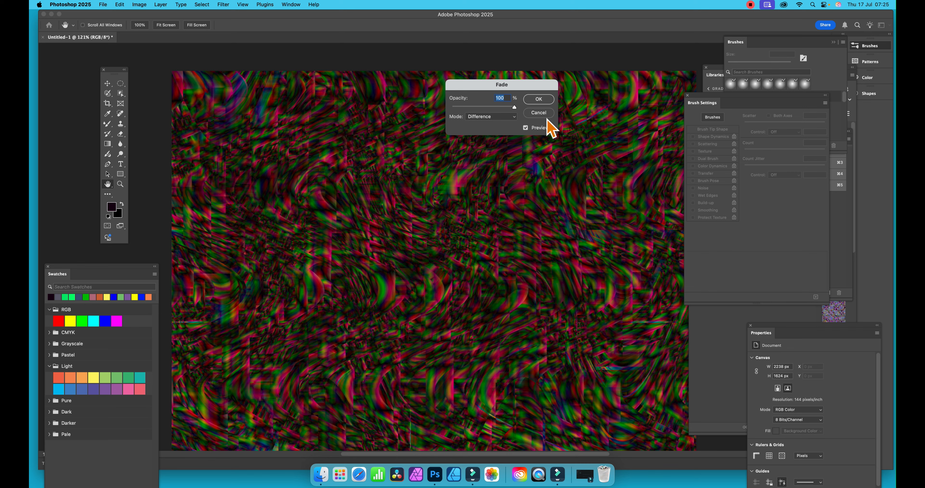
pyautogui.click(538, 100)
pyautogui.press('z')
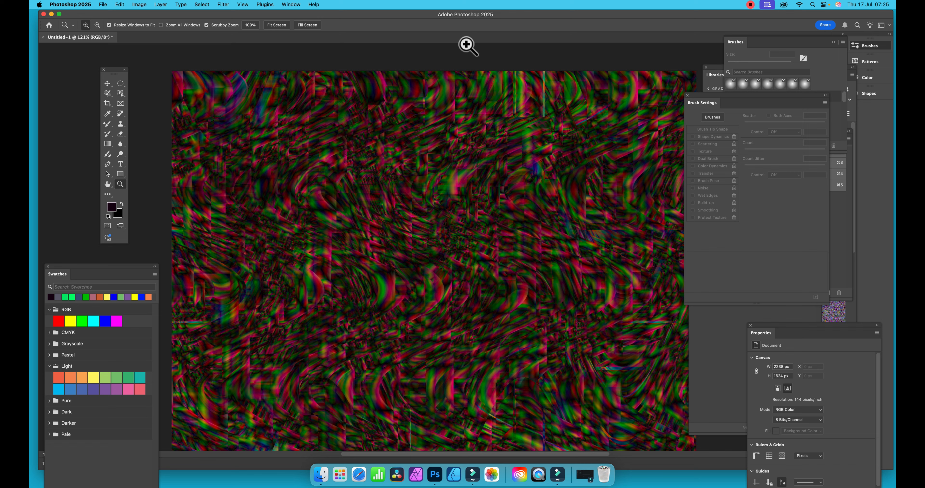
# Step: Brighten the image with a Levels adjustment, setting the white input level to 185 and the midtone to 1.03
pyautogui.click(140, 5)
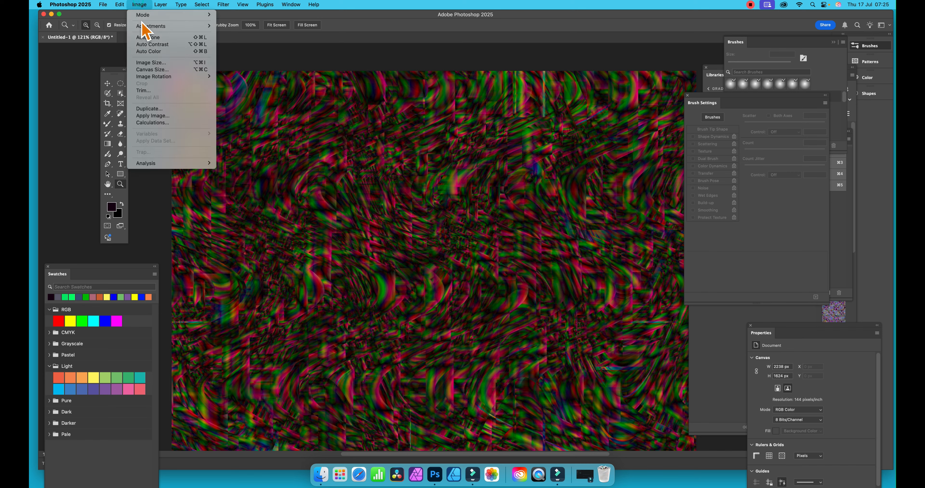
pyautogui.moveTo(143, 28)
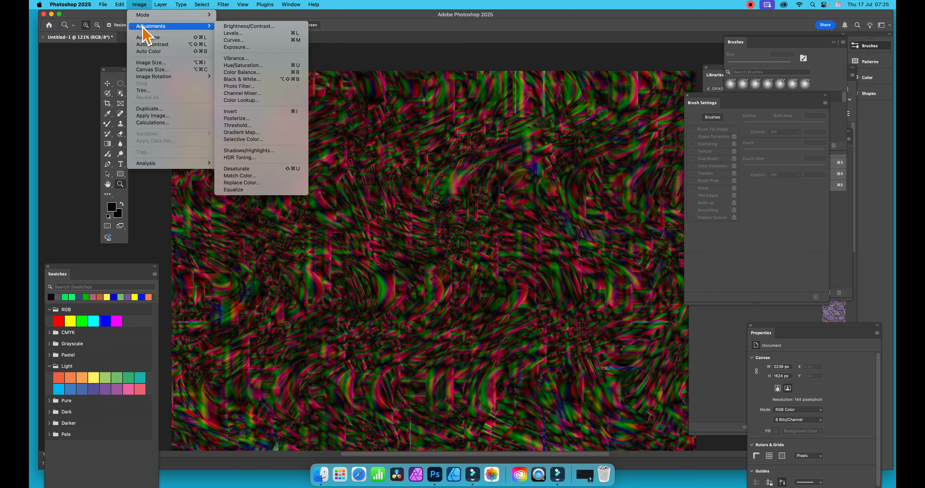
pyautogui.click(241, 35)
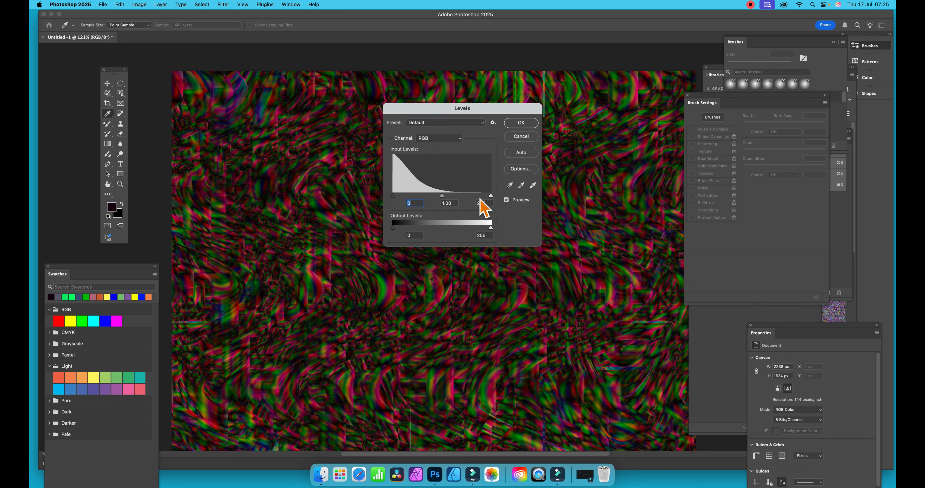
pyautogui.moveTo(490, 195); pyautogui.dragTo(464, 197)
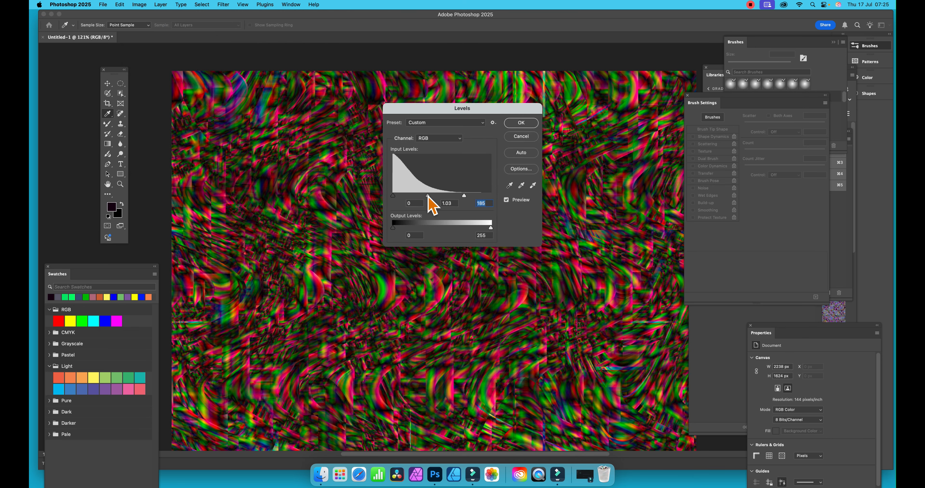
pyautogui.click(428, 196)
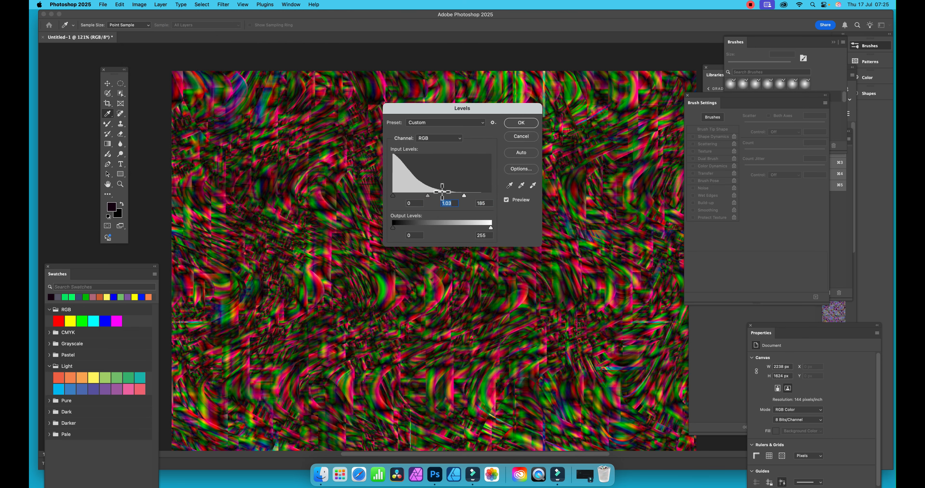
pyautogui.click(520, 123)
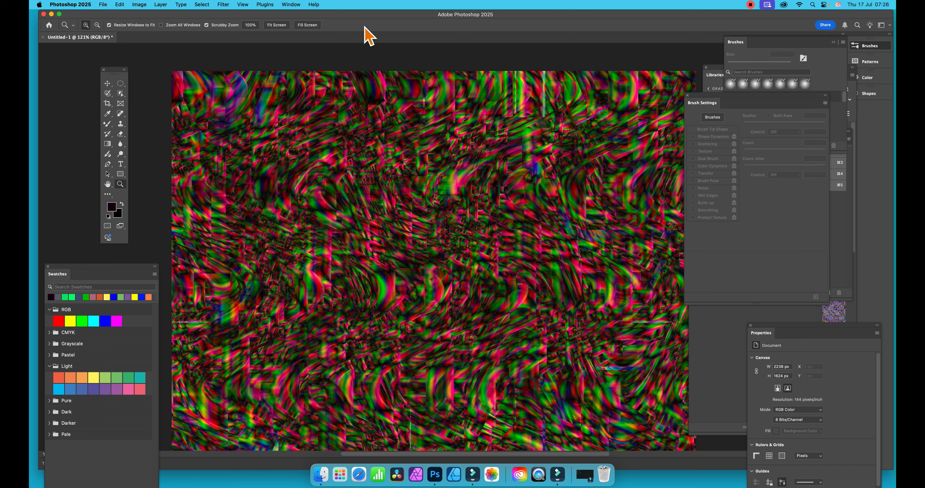
# Step: Start the Liquify filter and forward-warp the image's left half outward towards its left edge and corners with brush size 918
pyautogui.click(223, 4)
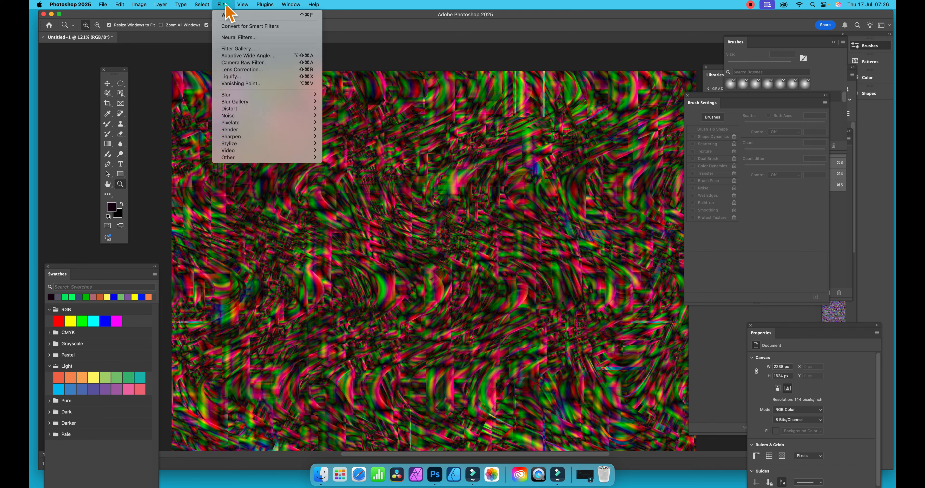
pyautogui.click(236, 77)
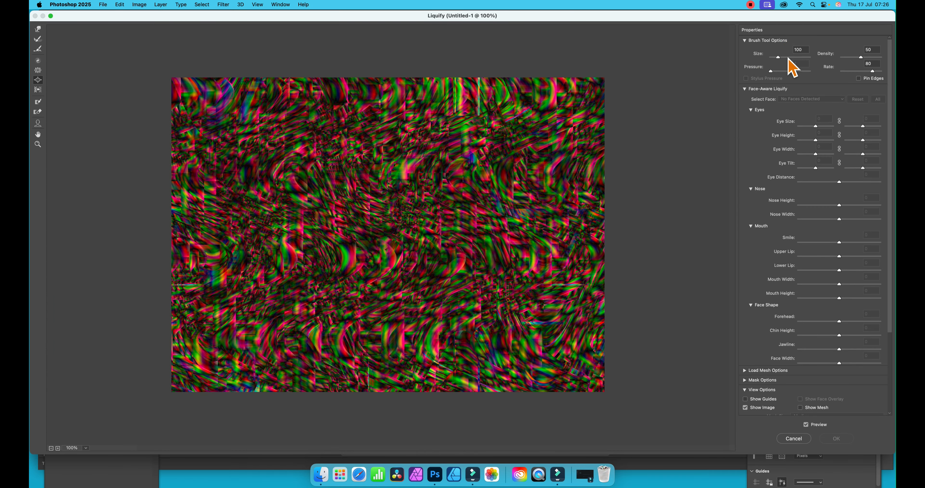
pyautogui.moveTo(787, 57); pyautogui.dragTo(788, 57)
pyautogui.moveTo(370, 180)
pyautogui.mouseDown()
pyautogui.moveTo(359, 189)
pyautogui.moveTo(251, 154)
pyautogui.moveTo(266, 186)
pyautogui.moveTo(140, 117)
pyautogui.mouseUp()
pyautogui.moveTo(274, 199); pyautogui.dragTo(145, 117)
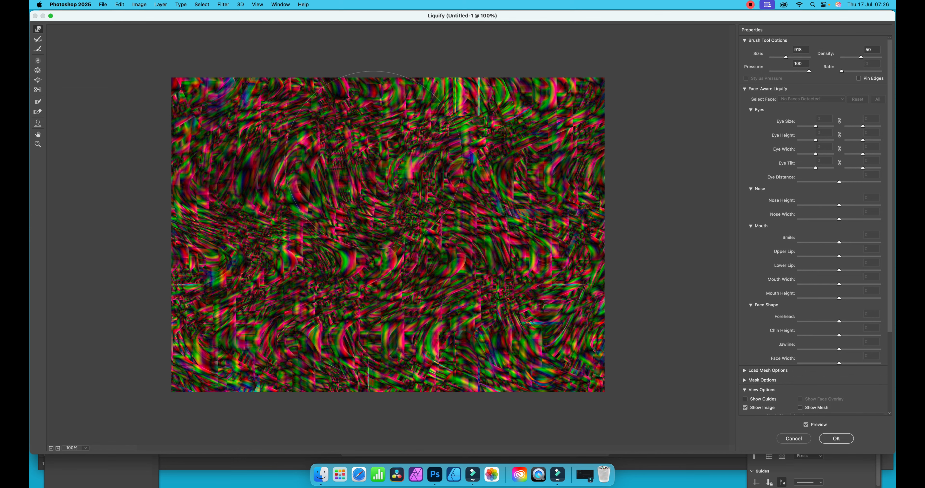
pyautogui.moveTo(340, 155); pyautogui.dragTo(212, 99)
pyautogui.moveTo(244, 208); pyautogui.dragTo(205, 195)
pyautogui.moveTo(261, 243); pyautogui.dragTo(181, 292)
pyautogui.moveTo(322, 255)
pyautogui.mouseDown()
pyautogui.moveTo(187, 341)
pyautogui.moveTo(140, 359)
pyautogui.mouseUp()
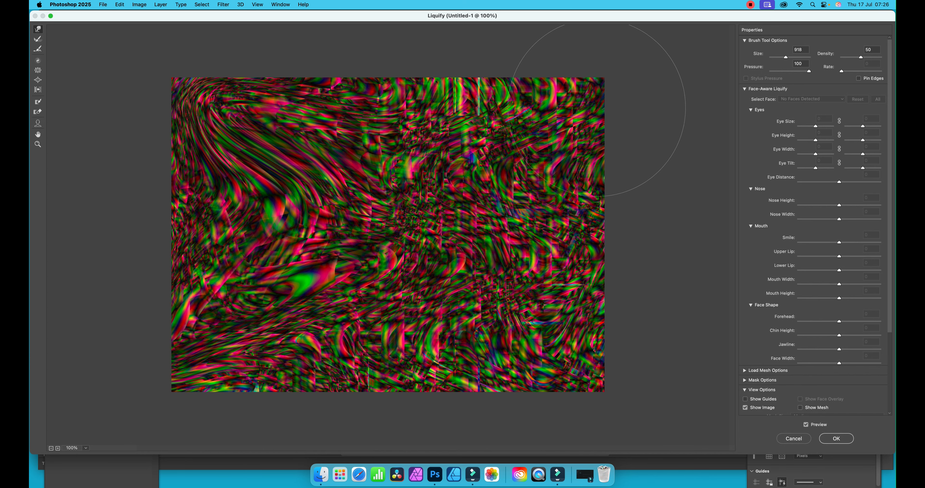
# Step: Warp the image's right half outward to its lower-right and upper-right corners, and add a small stroke near the centre with brush size 166
pyautogui.moveTo(427, 158)
pyautogui.mouseDown()
pyautogui.moveTo(432, 119)
pyautogui.moveTo(532, 126)
pyautogui.moveTo(574, 145)
pyautogui.moveTo(582, 168)
pyautogui.moveTo(548, 185)
pyautogui.moveTo(575, 230)
pyautogui.moveTo(589, 309)
pyautogui.moveTo(503, 322)
pyautogui.moveTo(596, 345)
pyautogui.mouseUp()
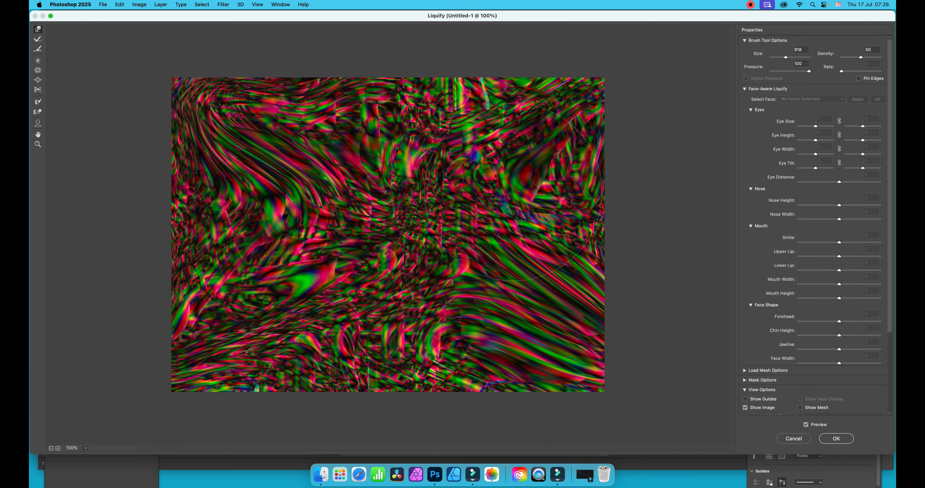
pyautogui.moveTo(524, 206)
pyautogui.mouseDown()
pyautogui.moveTo(613, 83)
pyautogui.moveTo(558, 103)
pyautogui.moveTo(574, 106)
pyautogui.moveTo(597, 89)
pyautogui.mouseUp()
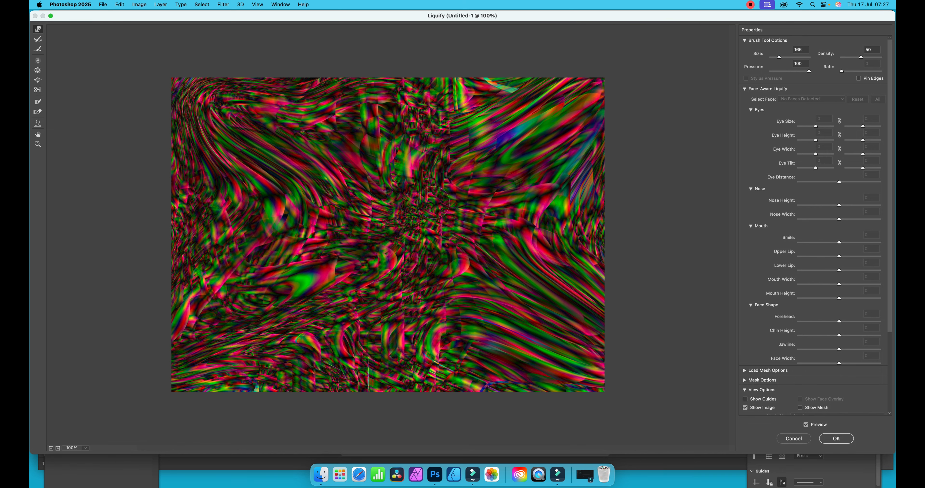
pyautogui.moveTo(433, 202); pyautogui.dragTo(438, 191)
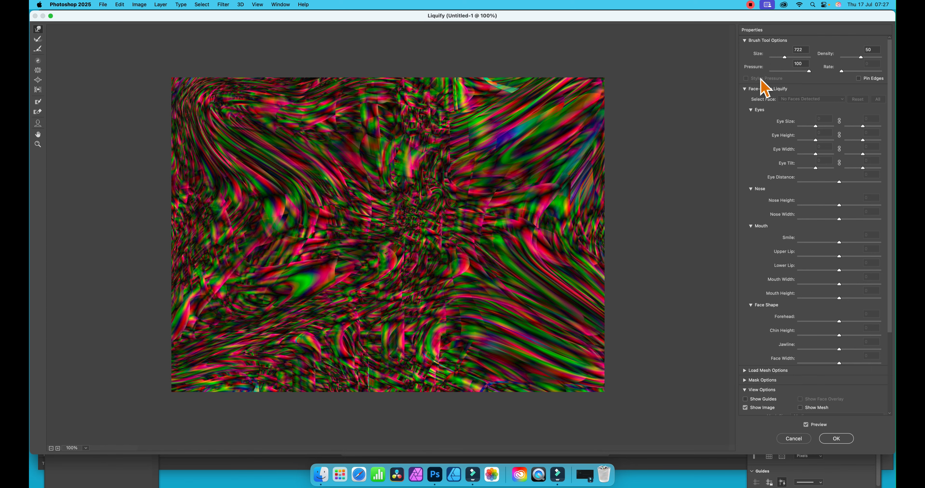
# Step: Set the warp brush size to 722 and stretch the middle of the pattern towards the left and upper right
pyautogui.moveTo(443, 164); pyautogui.dragTo(457, 154)
pyautogui.moveTo(390, 232)
pyautogui.mouseDown()
pyautogui.moveTo(435, 204)
pyautogui.moveTo(418, 233)
pyautogui.mouseUp()
pyautogui.moveTo(377, 284); pyautogui.dragTo(398, 270)
pyautogui.moveTo(345, 278); pyautogui.dragTo(320, 282)
pyautogui.moveTo(386, 251); pyautogui.dragTo(345, 269)
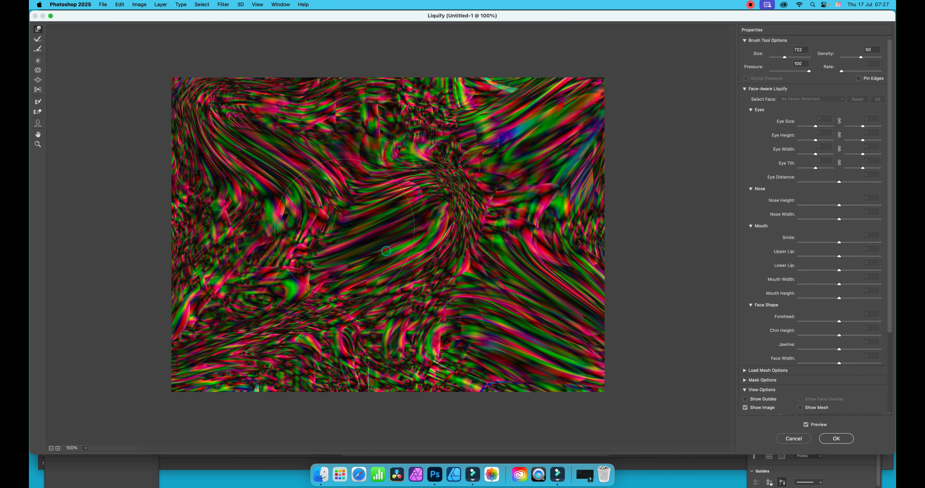
pyautogui.moveTo(345, 229); pyautogui.dragTo(340, 229)
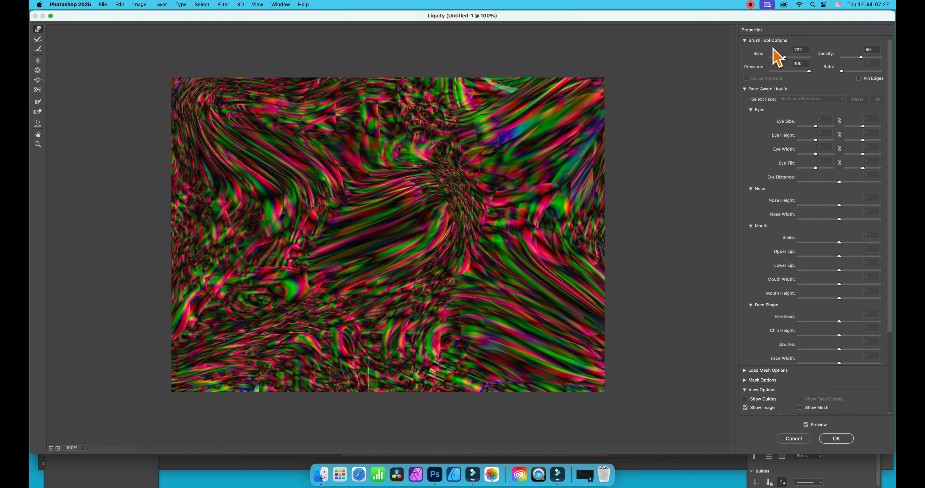
pyautogui.moveTo(409, 189); pyautogui.dragTo(437, 173)
pyautogui.moveTo(355, 180); pyautogui.dragTo(329, 182)
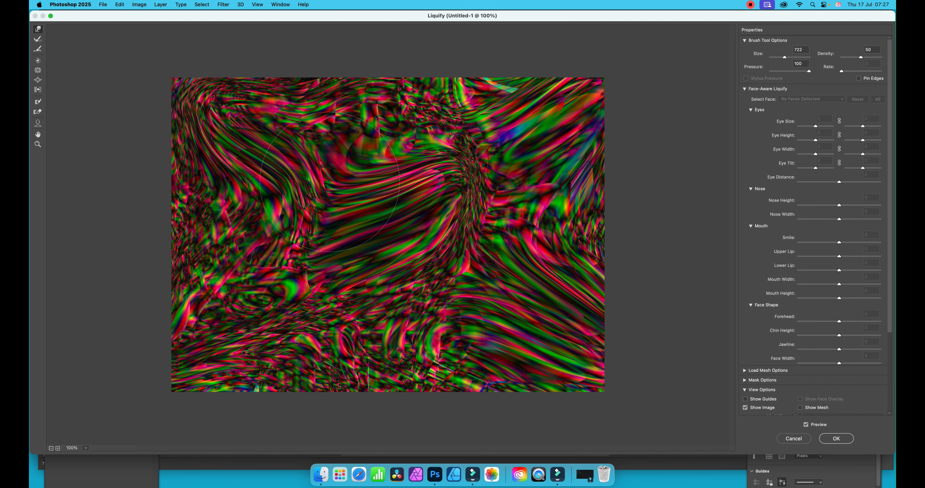
# Step: Bend the central stripes into curves with warp strokes from the left, lower right and upper left of the centre
pyautogui.moveTo(302, 226); pyautogui.dragTo(265, 226)
pyautogui.moveTo(278, 308)
pyautogui.mouseDown()
pyautogui.moveTo(363, 292)
pyautogui.moveTo(349, 131)
pyautogui.mouseUp()
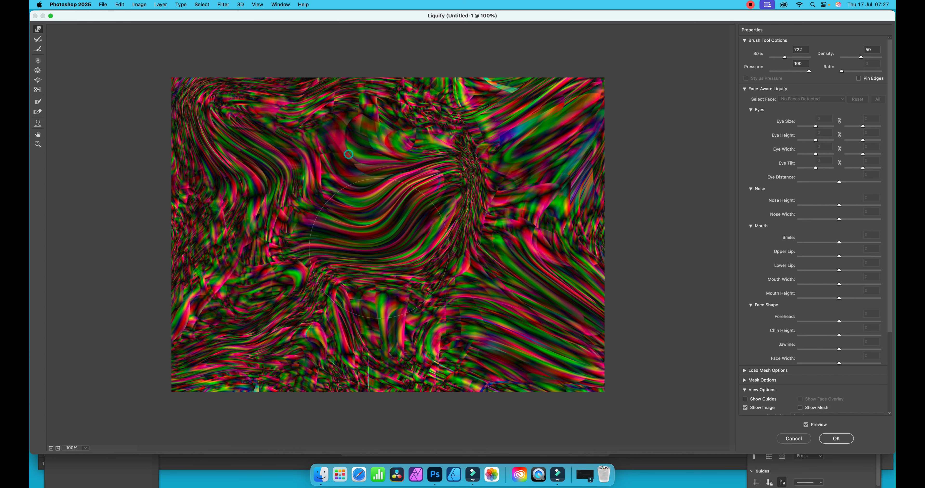
pyautogui.moveTo(408, 240); pyautogui.dragTo(376, 207)
pyautogui.moveTo(339, 174); pyautogui.dragTo(355, 191)
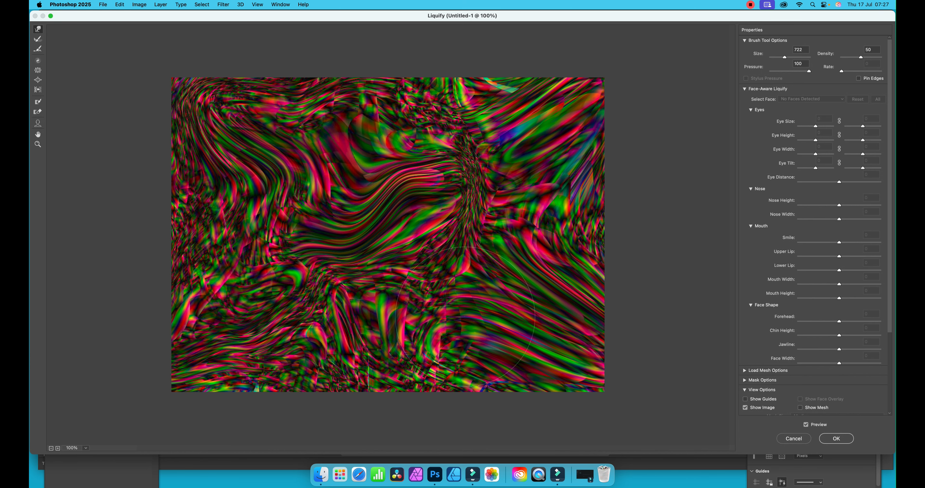
pyautogui.moveTo(454, 302); pyautogui.dragTo(408, 256)
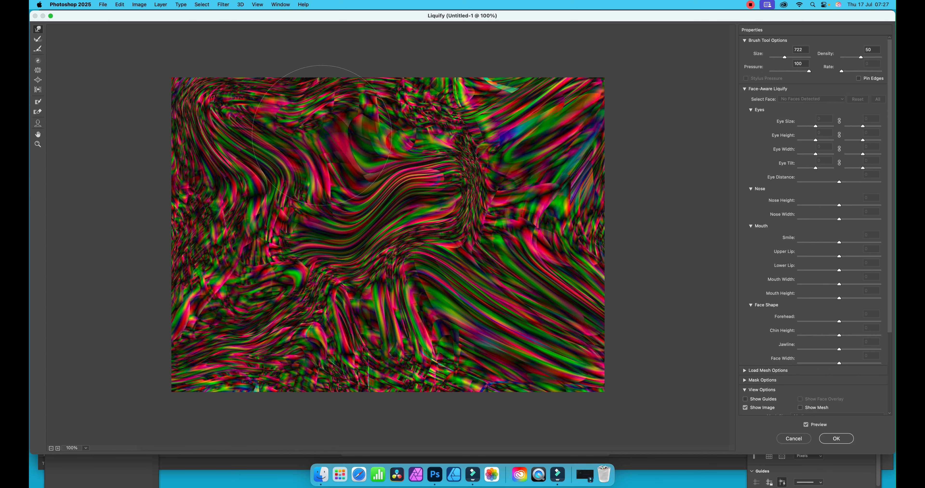
pyautogui.moveTo(306, 116); pyautogui.dragTo(372, 207)
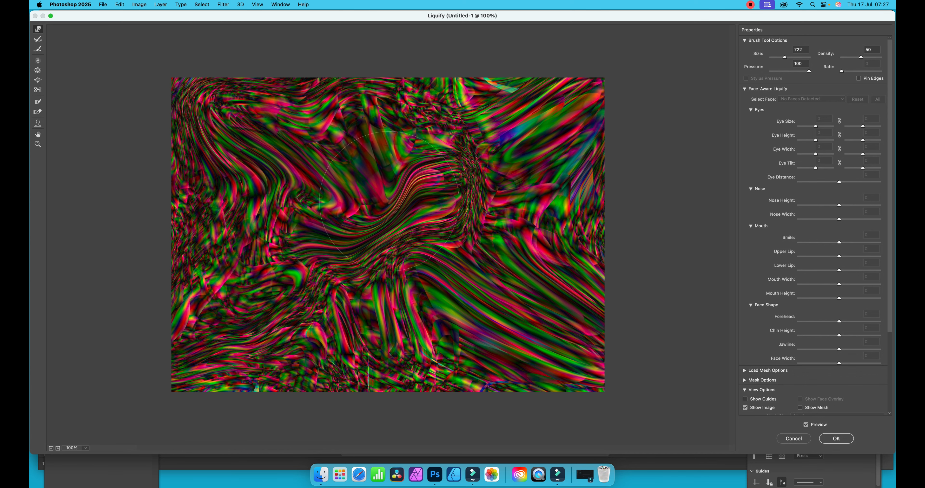
# Step: Extend the central swirl to the upper right and far left, and fold its bands into zigzag waves with warp strokes
pyautogui.moveTo(472, 207); pyautogui.dragTo(498, 176)
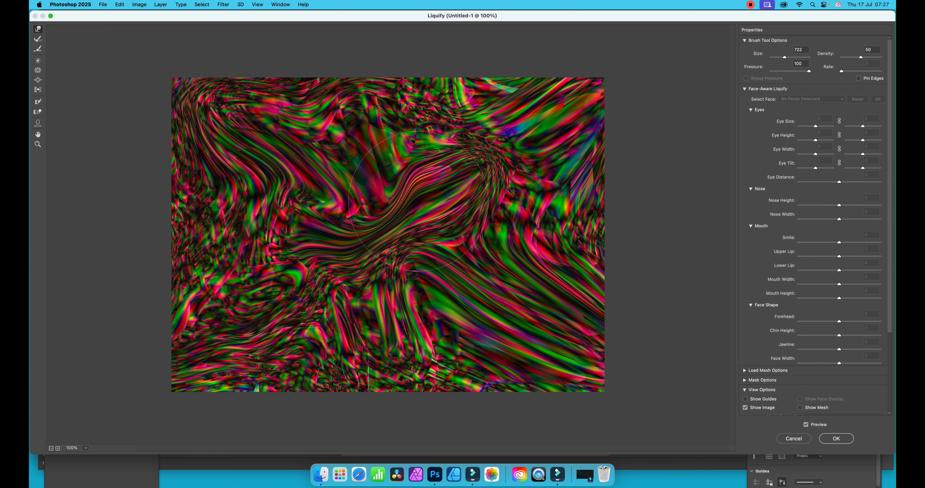
pyautogui.moveTo(422, 196); pyautogui.dragTo(486, 161)
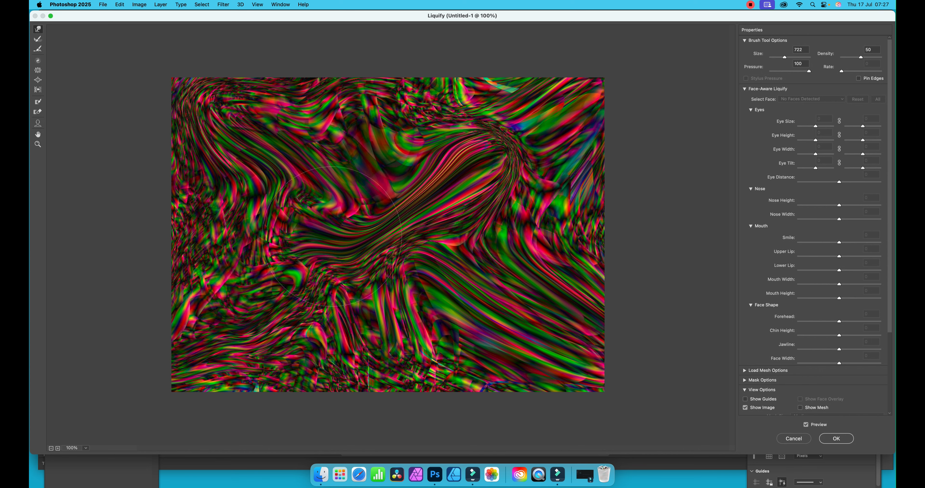
pyautogui.moveTo(319, 234); pyautogui.dragTo(261, 243)
pyautogui.moveTo(386, 290); pyautogui.dragTo(388, 275)
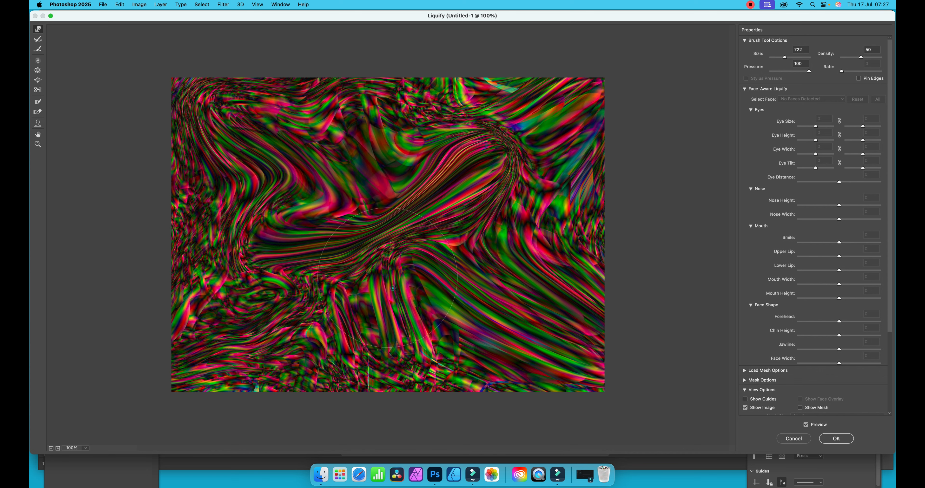
pyautogui.moveTo(368, 244)
pyautogui.mouseDown()
pyautogui.moveTo(414, 294)
pyautogui.moveTo(390, 235)
pyautogui.moveTo(336, 198)
pyautogui.moveTo(273, 183)
pyautogui.mouseUp()
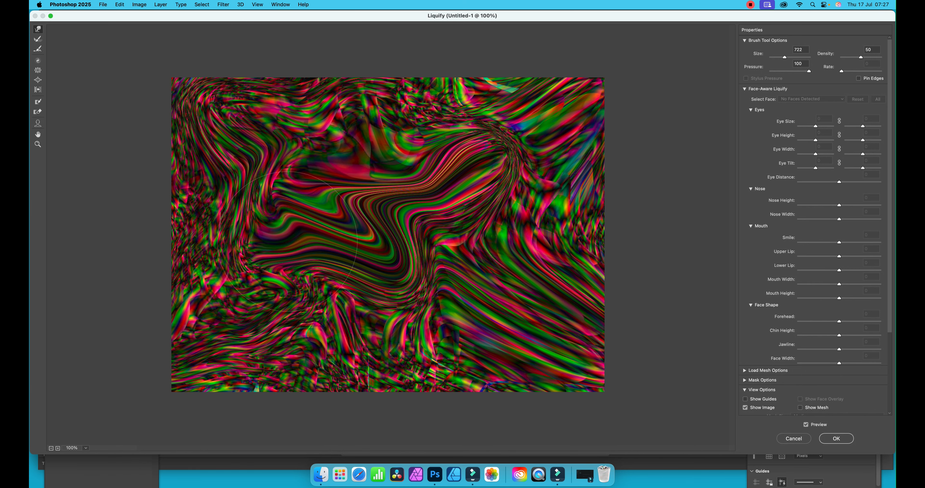
pyautogui.moveTo(286, 243); pyautogui.dragTo(235, 256)
pyautogui.moveTo(419, 254); pyautogui.dragTo(518, 258)
pyautogui.moveTo(477, 174)
pyautogui.mouseDown()
pyautogui.moveTo(413, 160)
pyautogui.moveTo(417, 149)
pyautogui.mouseUp()
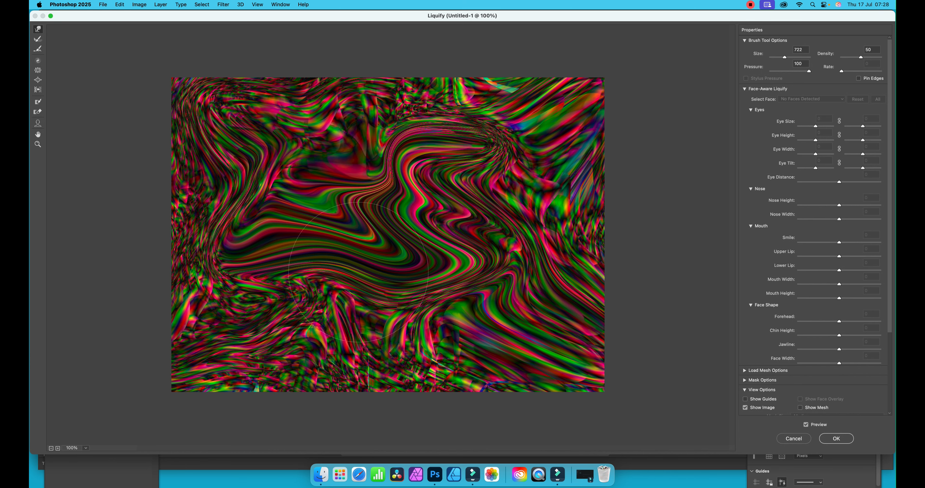
# Step: Push the swirl's outer edges outward at the image's lower left, left side and top with short warp strokes
pyautogui.moveTo(331, 304)
pyautogui.mouseDown()
pyautogui.moveTo(335, 278)
pyautogui.moveTo(328, 312)
pyautogui.moveTo(286, 337)
pyautogui.mouseUp()
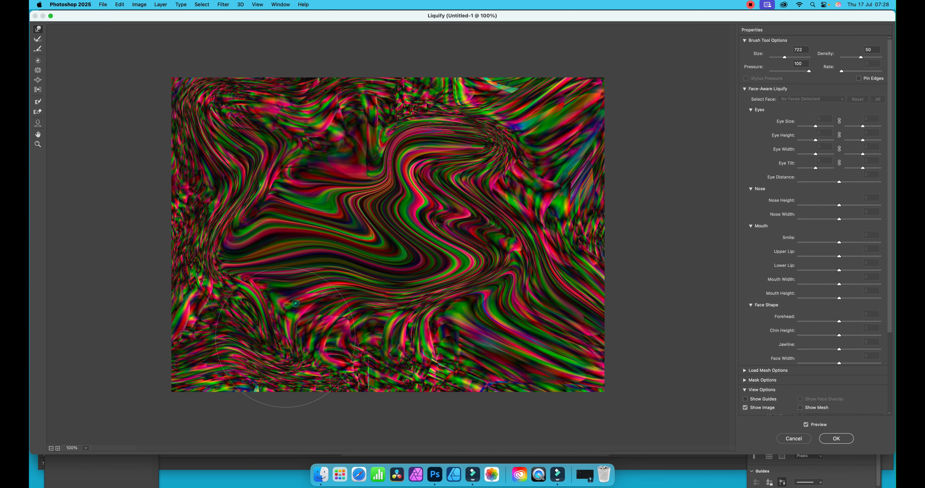
pyautogui.moveTo(248, 210); pyautogui.dragTo(220, 205)
pyautogui.moveTo(276, 140)
pyautogui.mouseDown()
pyautogui.moveTo(237, 121)
pyautogui.moveTo(272, 134)
pyautogui.moveTo(277, 124)
pyautogui.moveTo(252, 102)
pyautogui.moveTo(286, 143)
pyautogui.moveTo(286, 120)
pyautogui.mouseUp()
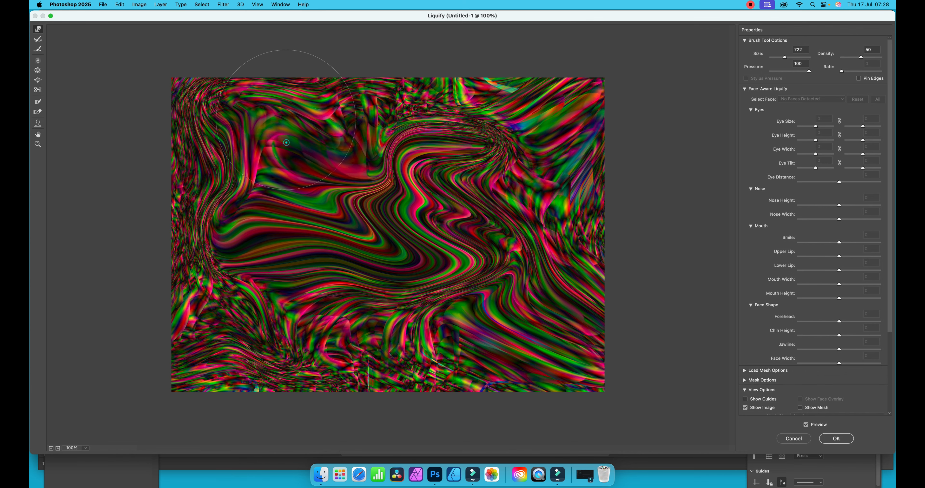
pyautogui.moveTo(360, 123); pyautogui.dragTo(370, 99)
pyautogui.moveTo(418, 118); pyautogui.dragTo(435, 91)
pyautogui.moveTo(460, 154); pyautogui.dragTo(472, 136)
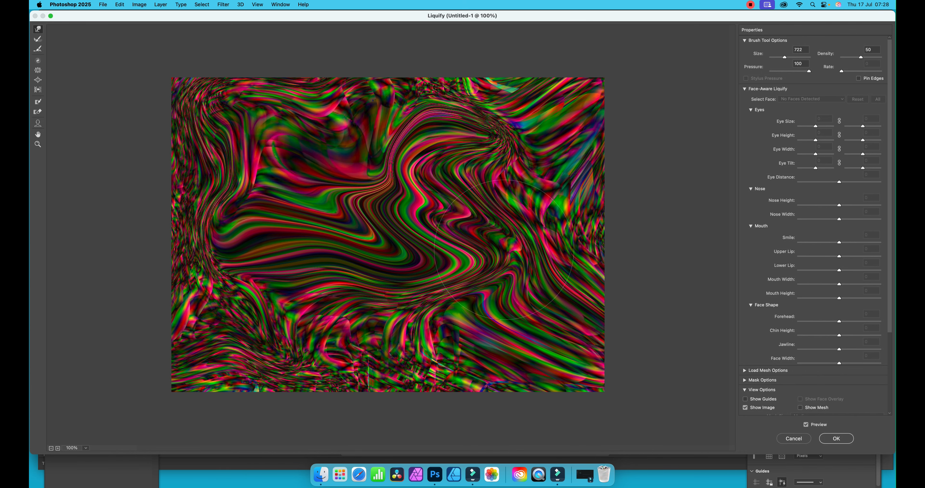
# Step: Pull the swirl's right side inward, warp the upper-right and bottom areas, and apply the Liquify filter
pyautogui.moveTo(492, 249); pyautogui.dragTo(468, 247)
pyautogui.moveTo(469, 290); pyautogui.dragTo(432, 291)
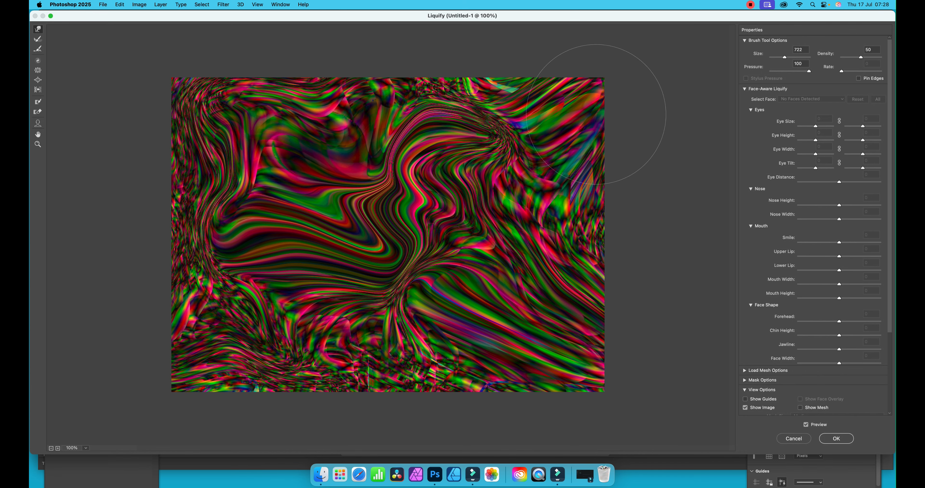
pyautogui.moveTo(514, 154)
pyautogui.mouseDown()
pyautogui.moveTo(551, 117)
pyautogui.moveTo(533, 137)
pyautogui.moveTo(548, 115)
pyautogui.mouseUp()
pyautogui.moveTo(350, 328); pyautogui.dragTo(291, 346)
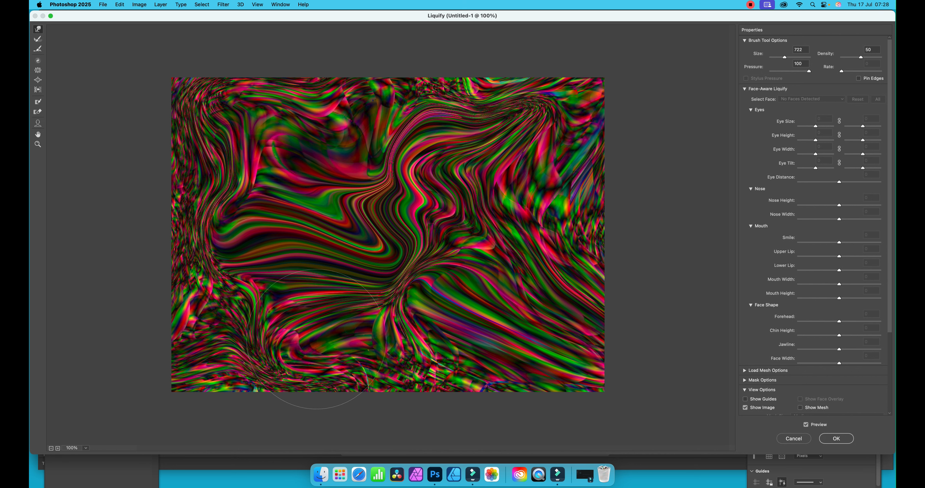
pyautogui.moveTo(380, 350)
pyautogui.mouseDown()
pyautogui.moveTo(408, 361)
pyautogui.moveTo(428, 329)
pyautogui.moveTo(455, 345)
pyautogui.moveTo(453, 300)
pyautogui.moveTo(476, 310)
pyautogui.mouseUp()
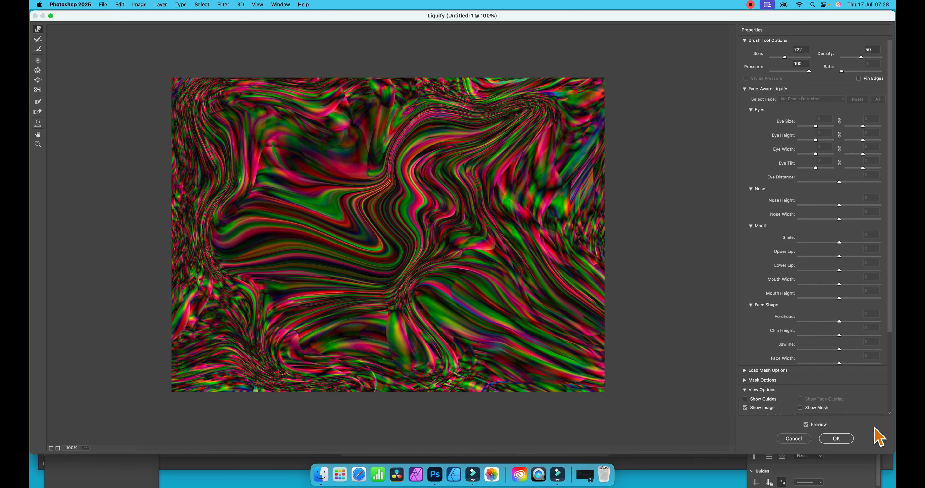
pyautogui.click(843, 441)
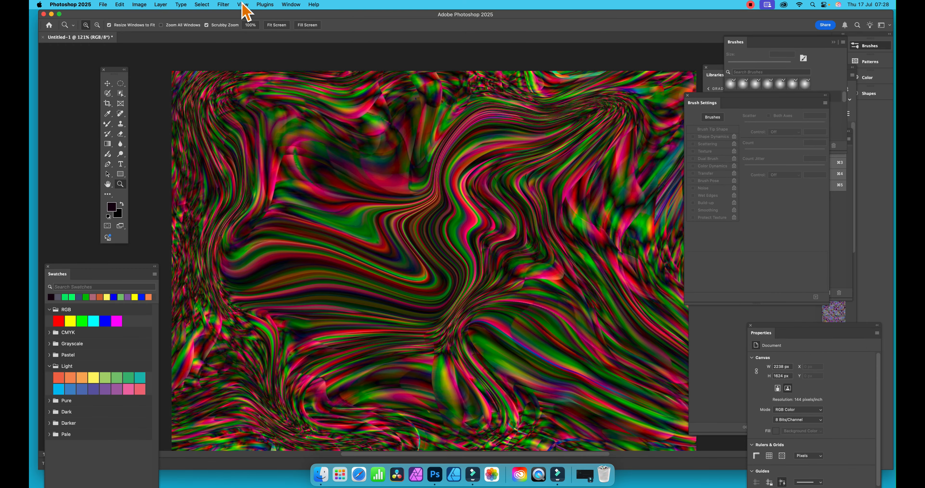
# Step: Reapply the same Liquify distortion to the image, and undo it
pyautogui.click(223, 5)
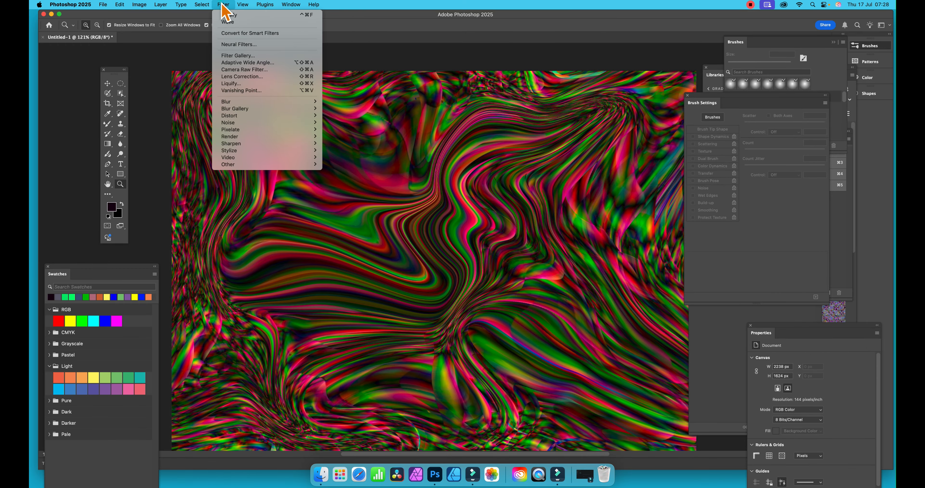
pyautogui.click(226, 16)
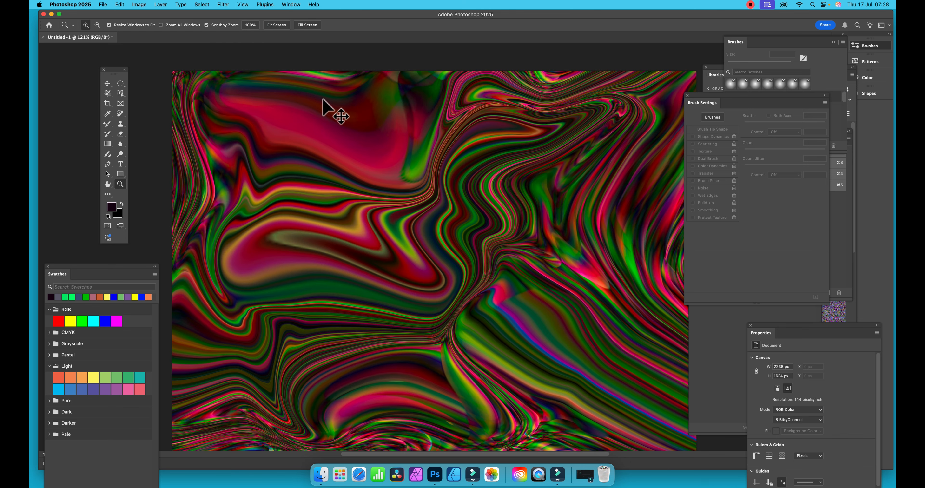
pyautogui.press('super+z')
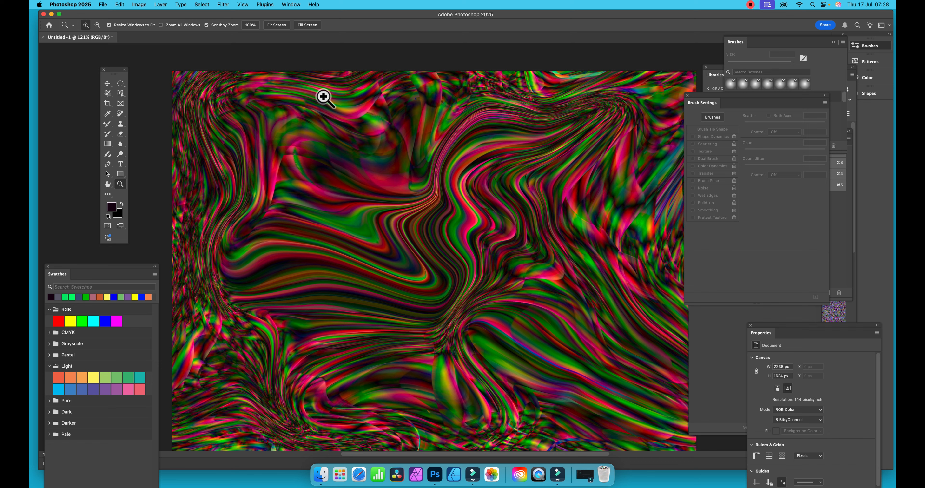
# Step: Apply the Oil Paint filter to the warped image with stylization 10, cleanliness 10, scale 0.1, bristle detail 9 and lighting off
pyautogui.click(222, 4)
pyautogui.moveTo(244, 152)
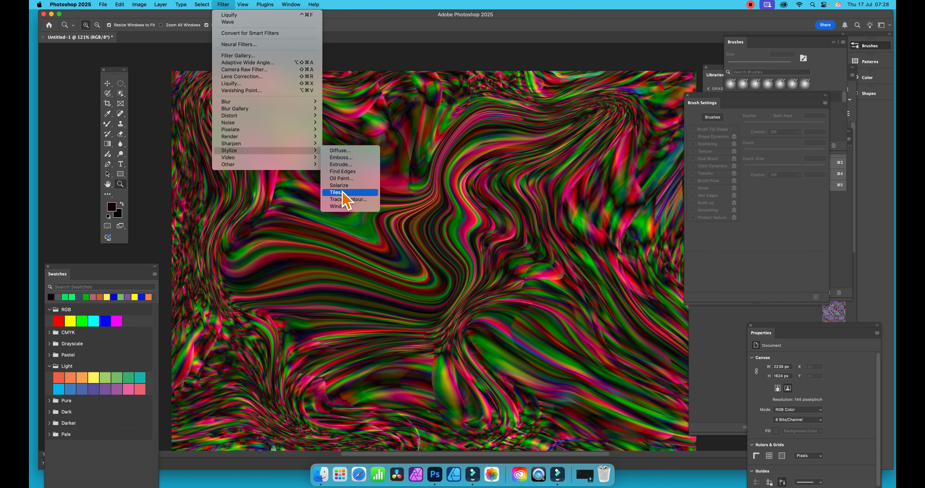
pyautogui.click(341, 178)
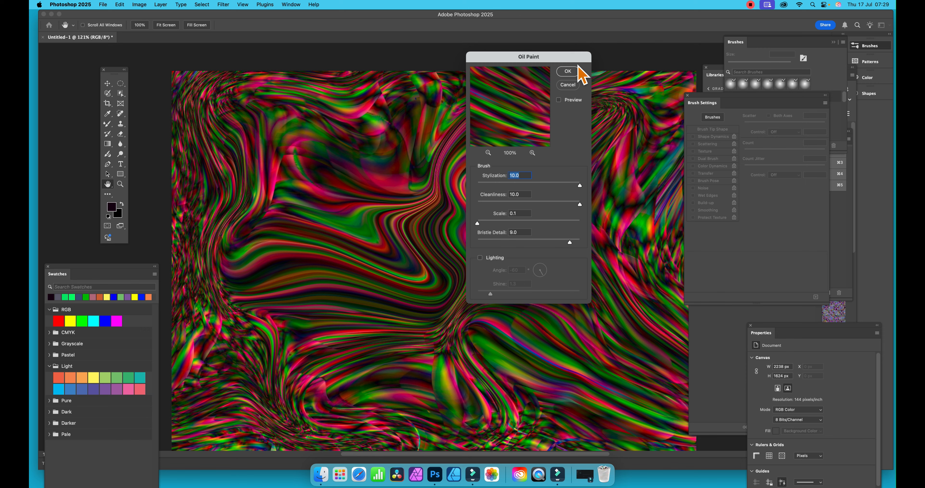
pyautogui.click(567, 71)
pyautogui.press('z')
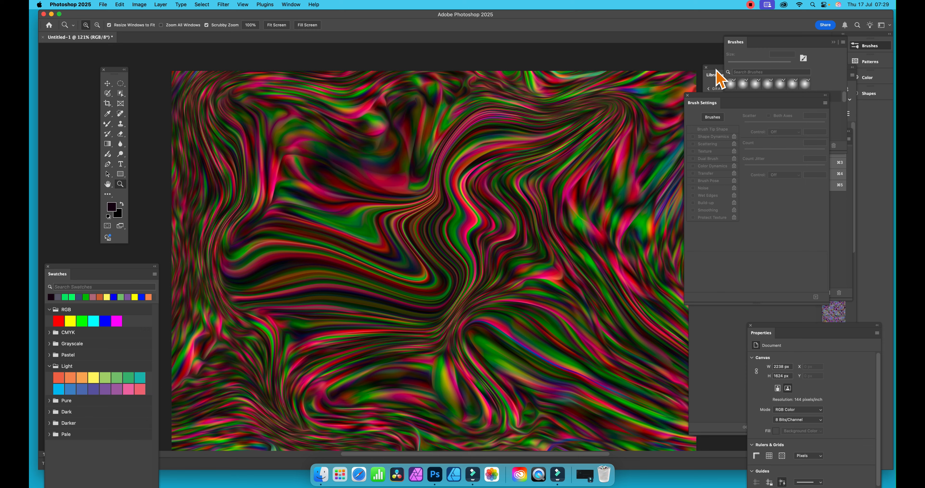
# Step: Bring the Gradients library into view over the canvas and add the current image to it as a graphic
pyautogui.moveTo(720, 74); pyautogui.dragTo(630, 73)
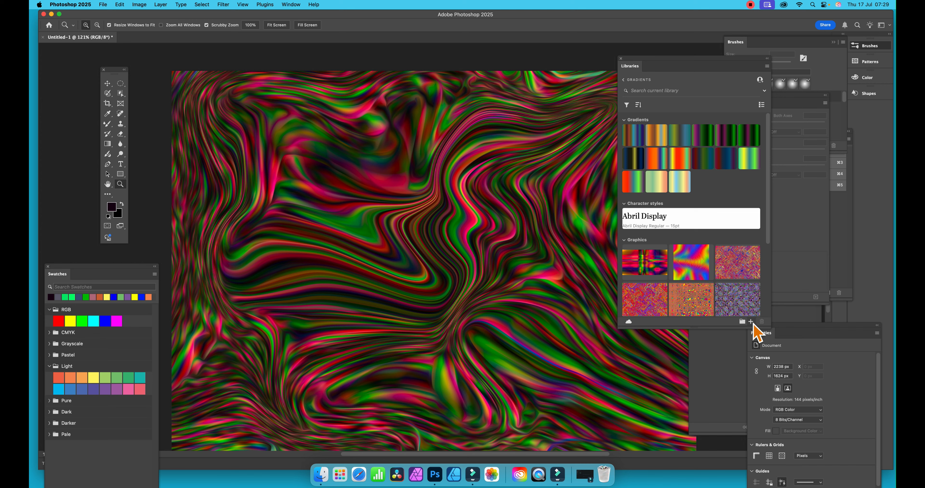
pyautogui.click(673, 60)
pyautogui.moveTo(638, 65)
pyautogui.mouseDown()
pyautogui.moveTo(653, 66)
pyautogui.moveTo(528, 65)
pyautogui.mouseUp()
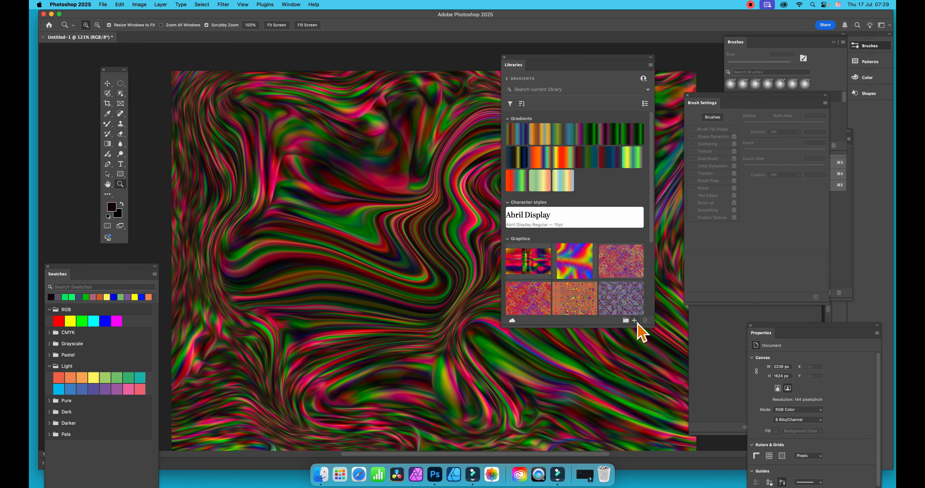
pyautogui.click(636, 321)
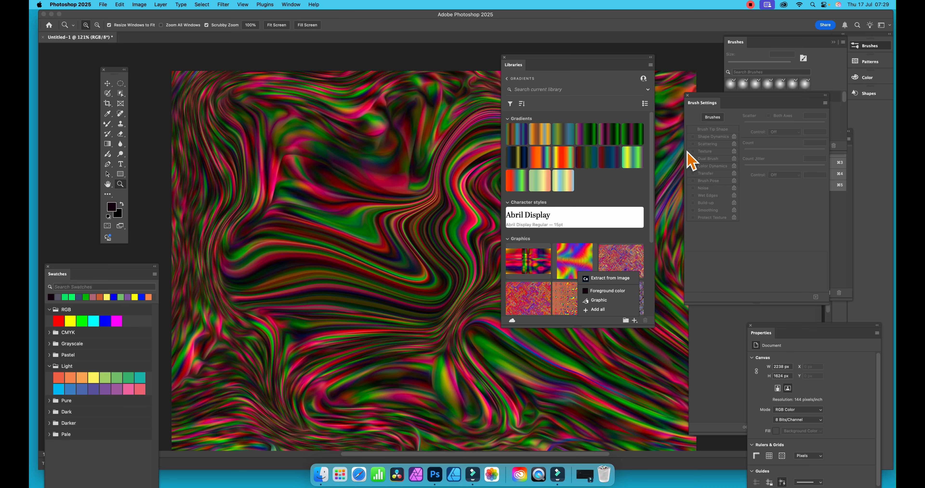
pyautogui.click(601, 302)
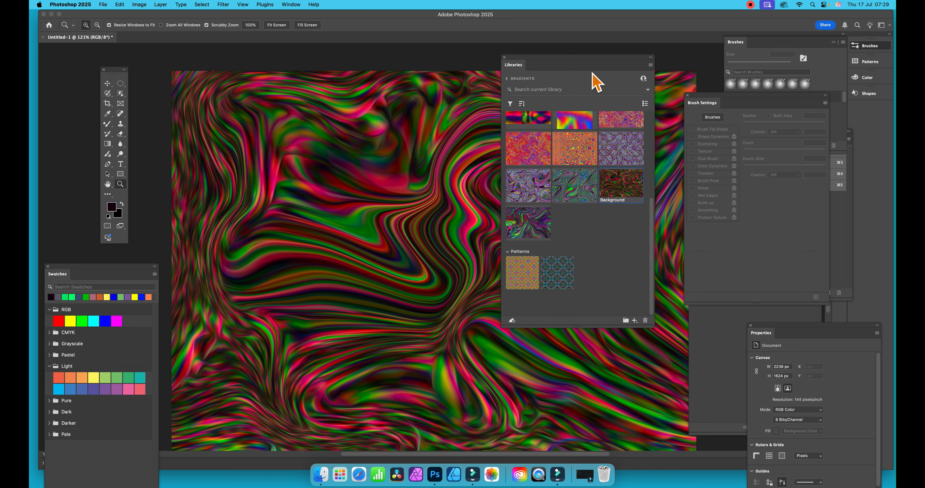
pyautogui.click(296, 4)
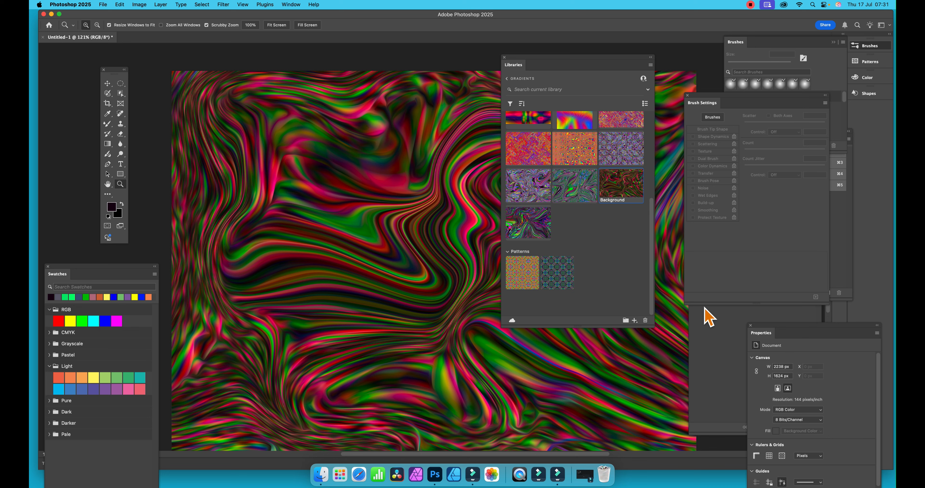
# Step: Start extracting a pattern from the image, shift the sampled area, and set the image scale to 3.4
pyautogui.click(634, 321)
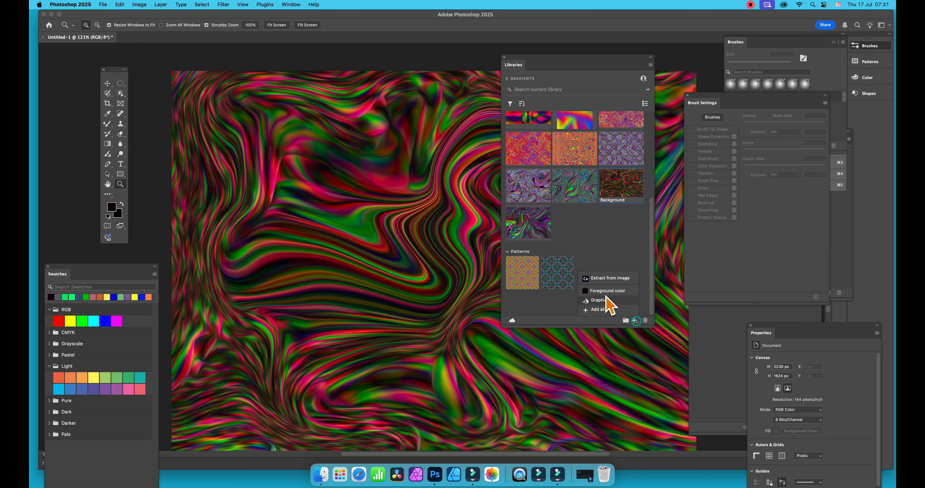
pyautogui.click(604, 279)
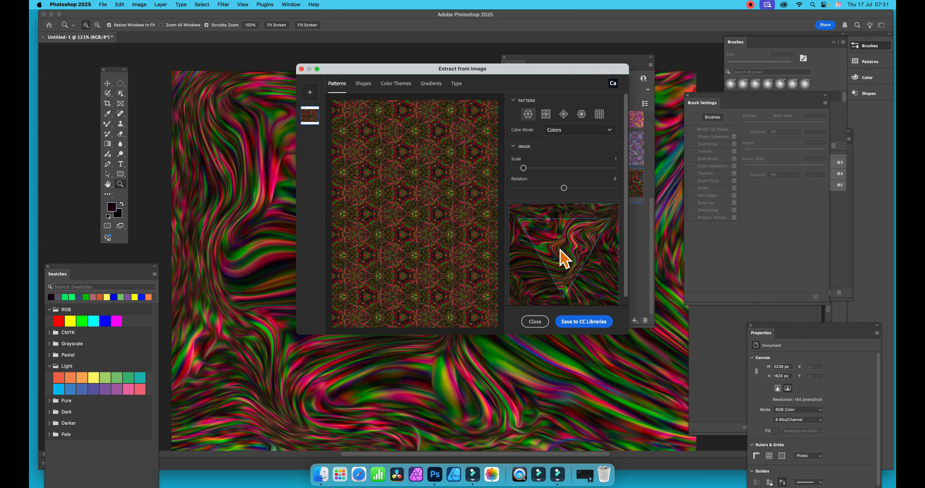
pyautogui.moveTo(561, 248); pyautogui.dragTo(545, 258)
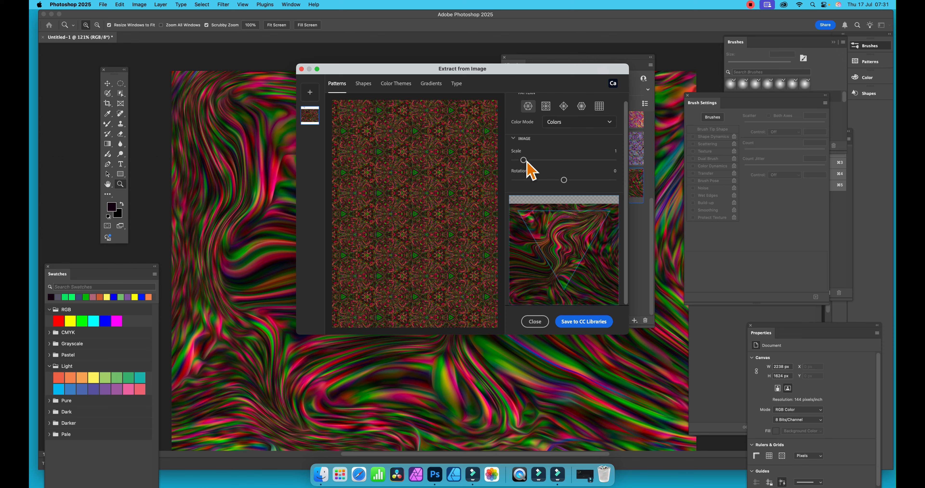
pyautogui.moveTo(525, 160); pyautogui.dragTo(550, 161)
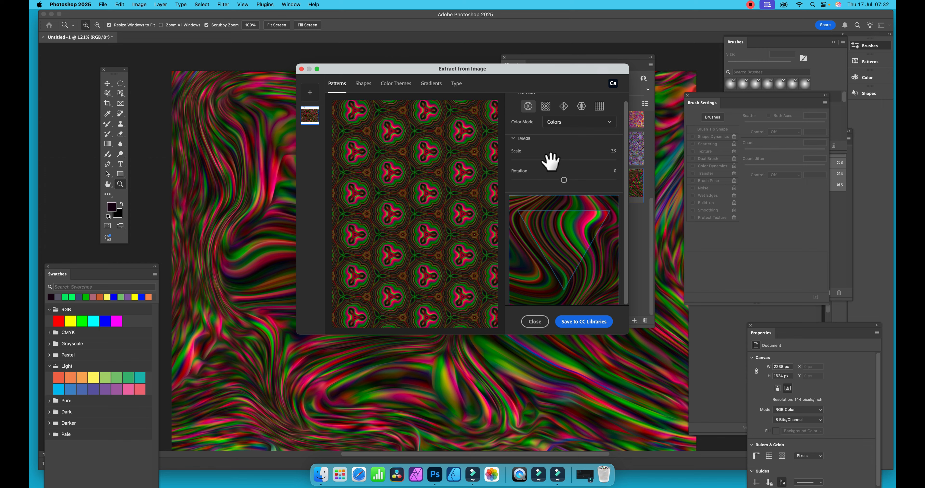
pyautogui.moveTo(551, 161); pyautogui.dragTo(545, 160)
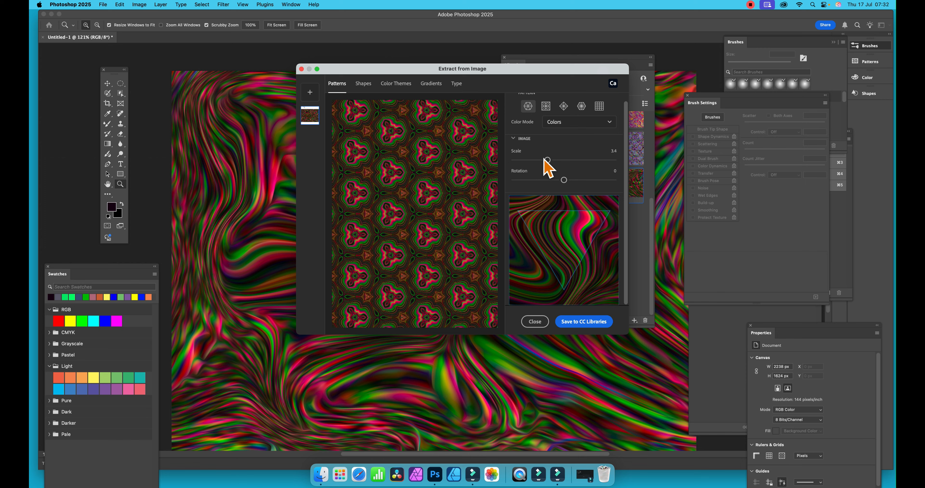
# Step: Switch the extracted pattern to the diamond tile layout, nudge the sampled area, and save the pattern to CC Libraries
pyautogui.click(564, 106)
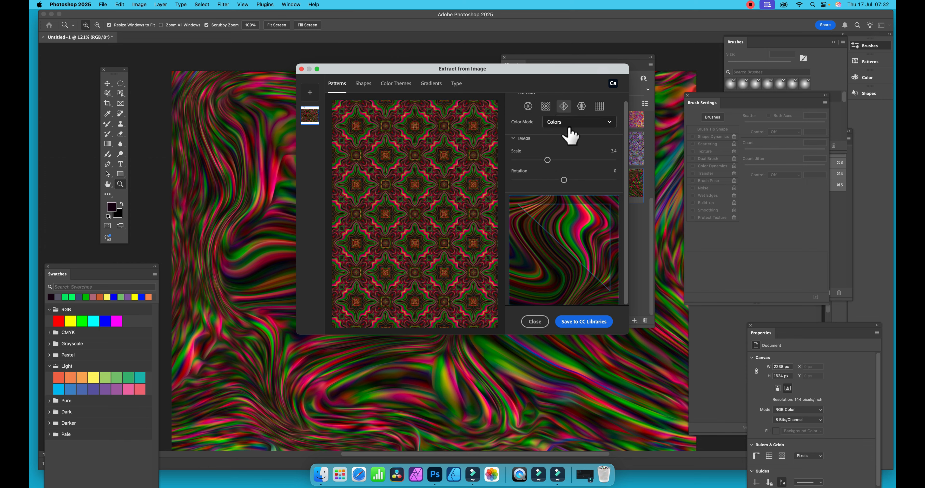
pyautogui.moveTo(591, 239)
pyautogui.mouseDown()
pyautogui.moveTo(586, 244)
pyautogui.moveTo(583, 230)
pyautogui.moveTo(591, 235)
pyautogui.mouseUp()
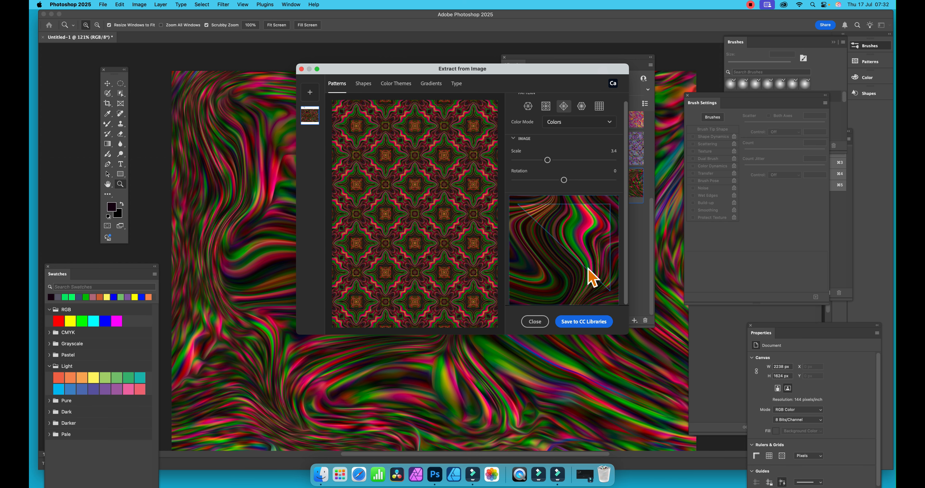
pyautogui.click(591, 323)
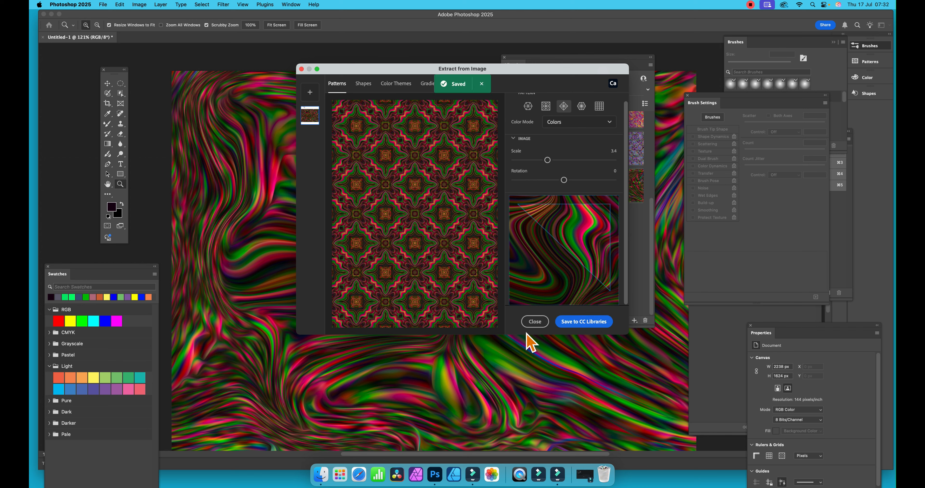
pyautogui.click(535, 322)
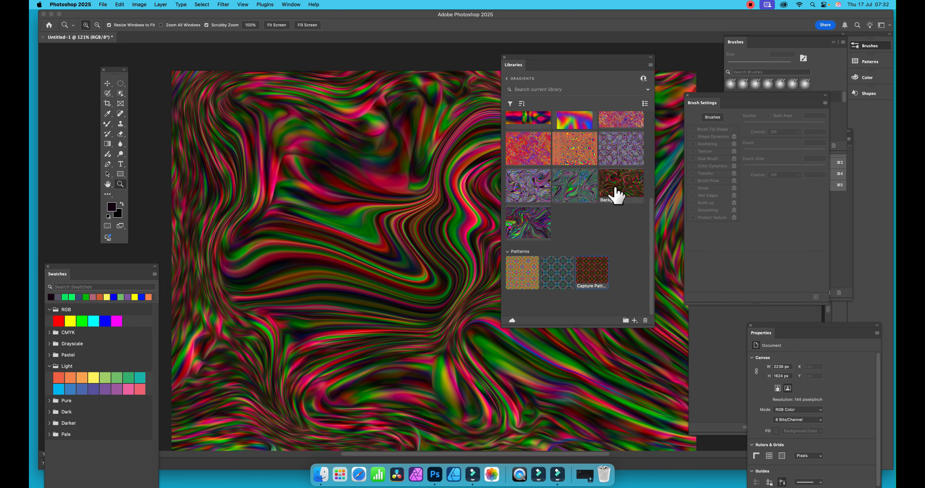
# Step: Apply the newly captured library pattern as a pattern fill, try 100% scale, and set the scale to 50%
pyautogui.rightClick(597, 269)
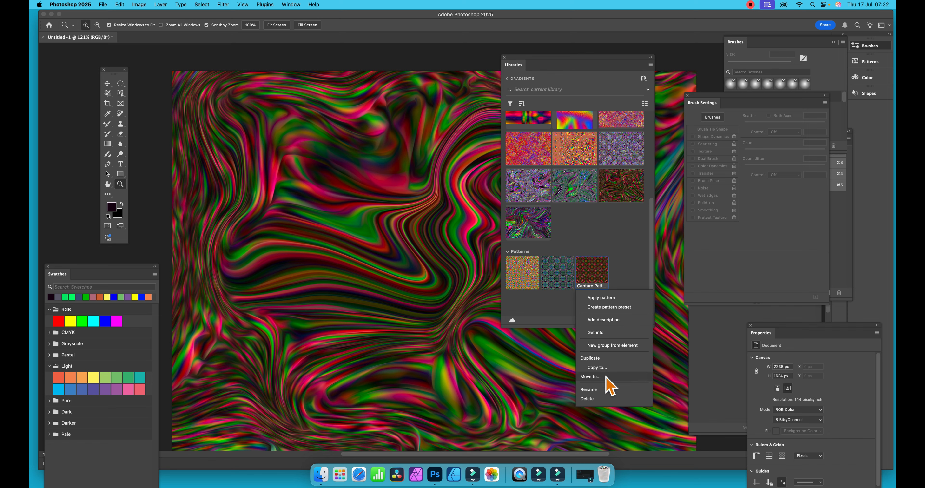
pyautogui.click(609, 241)
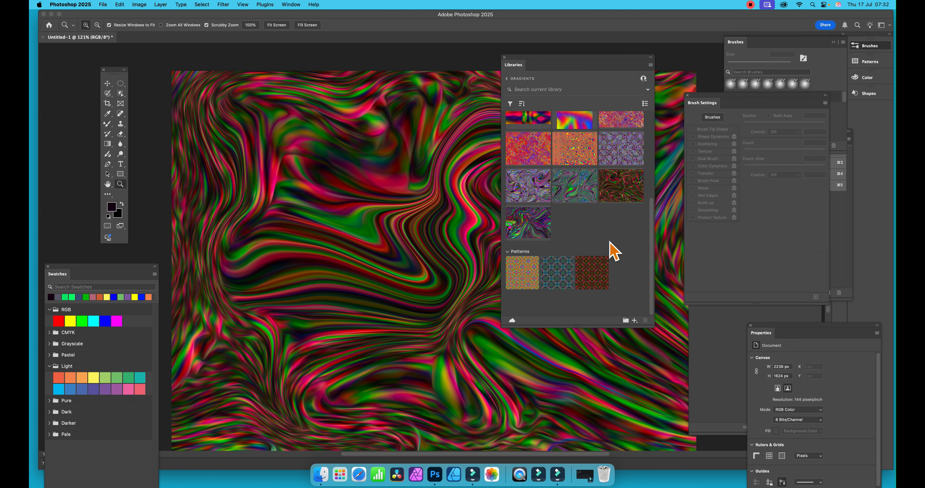
pyautogui.click(593, 273)
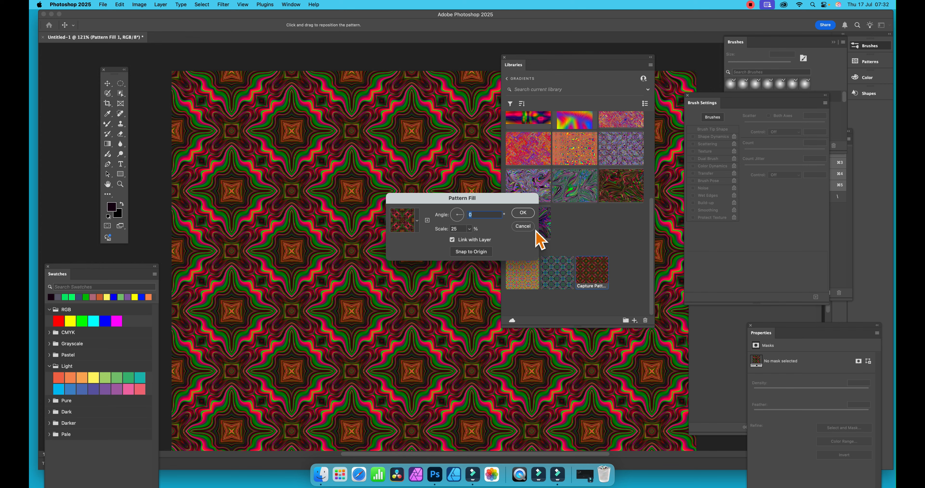
pyautogui.doubleClick(457, 229)
pyautogui.write('100')
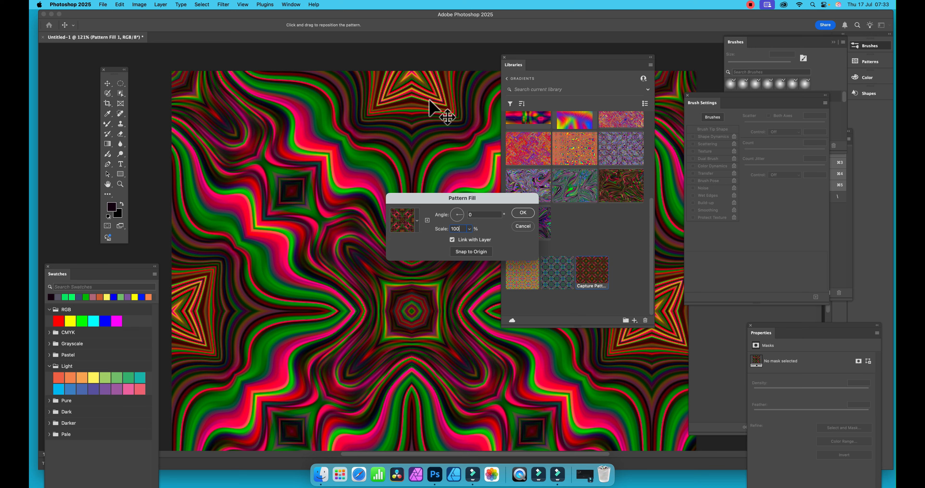
pyautogui.doubleClick(462, 230)
pyautogui.write('0')
pyautogui.press('Tab')
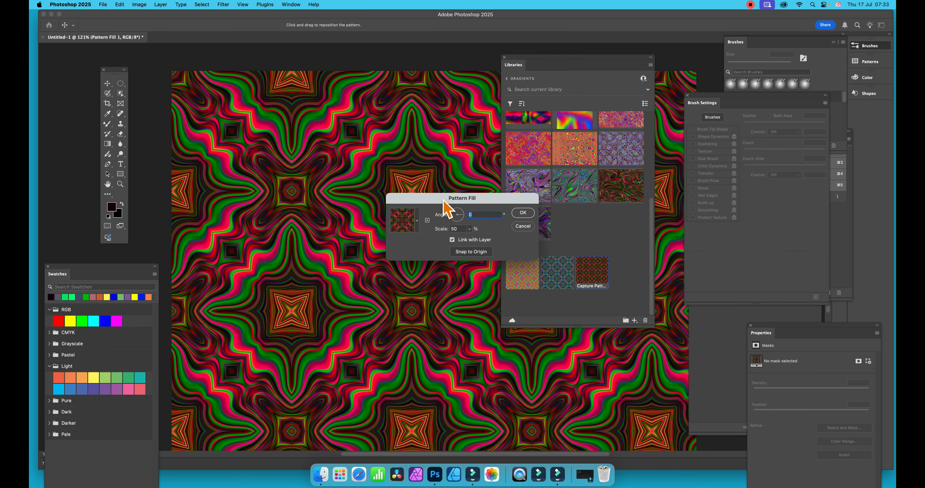
# Step: Try rotating the pattern fill to -49.74°, reset its angle to 0°, and accept the fill
pyautogui.moveTo(448, 198); pyautogui.dragTo(484, 202)
pyautogui.click(563, 214)
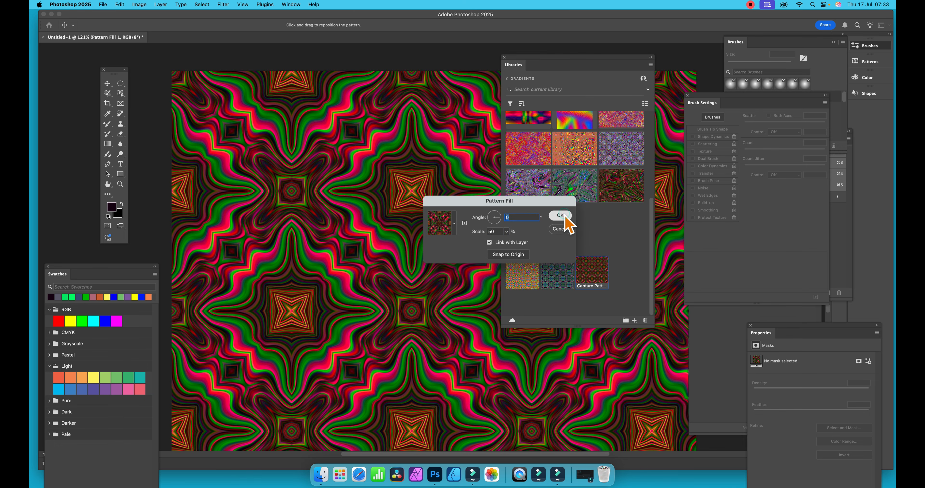
pyautogui.click(501, 226)
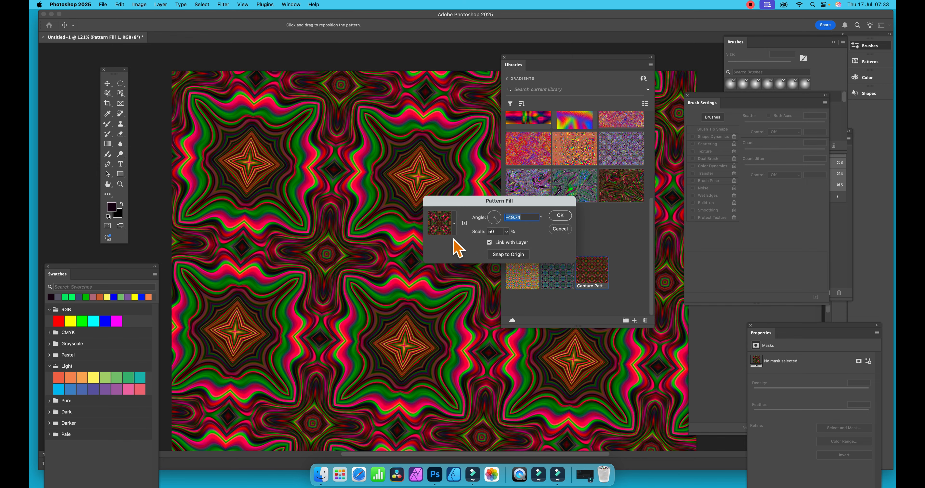
pyautogui.press('Tab')
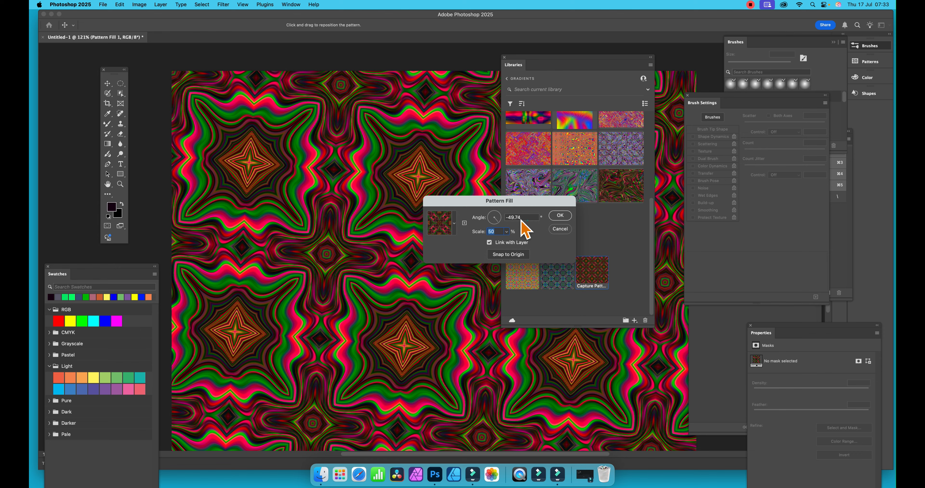
pyautogui.moveTo(524, 217); pyautogui.dragTo(499, 218)
pyautogui.write('0')
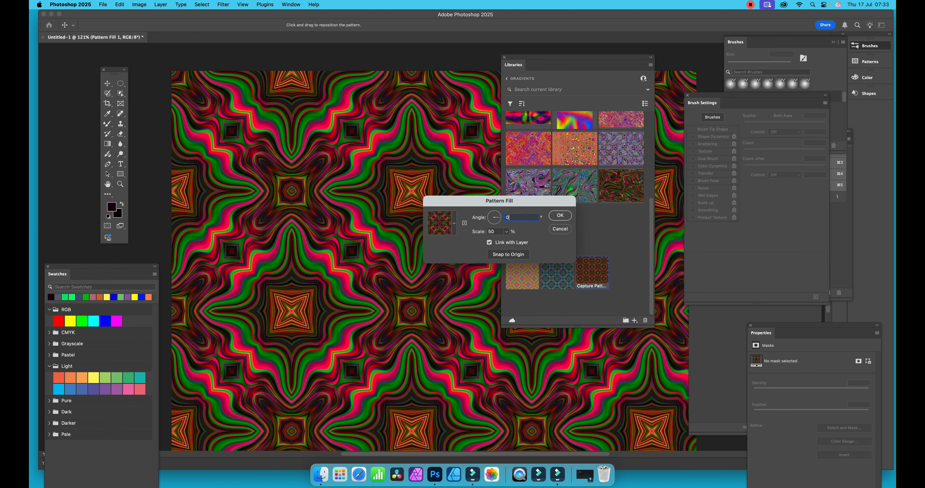
pyautogui.click(561, 216)
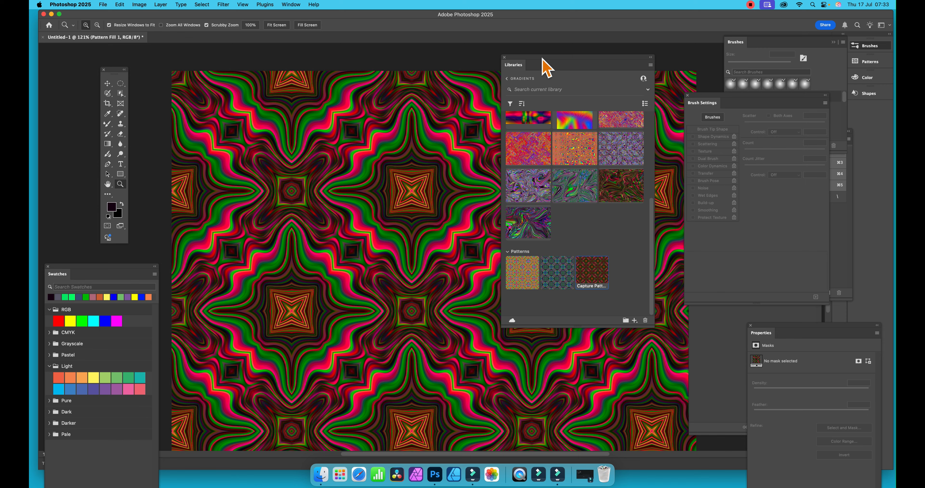
# Step: Move the library off the middle of the canvas and flatten the pattern fill into the image
pyautogui.moveTo(545, 66); pyautogui.dragTo(658, 99)
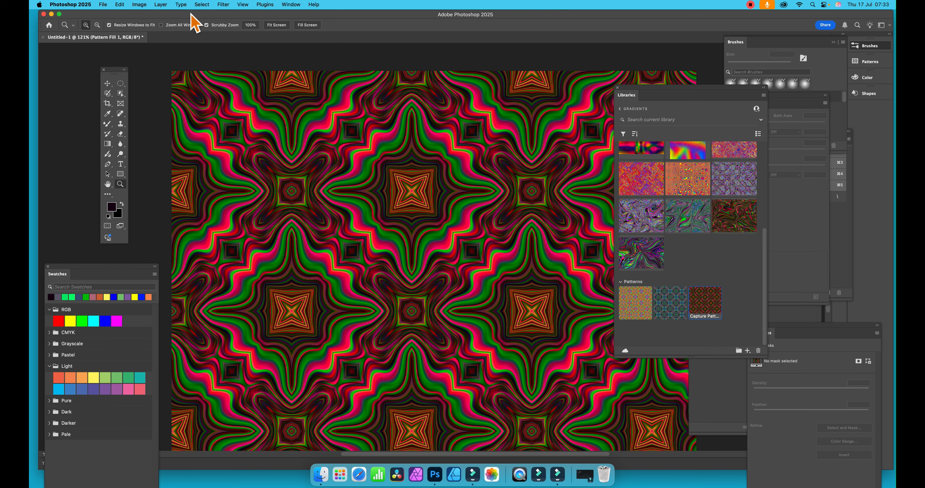
pyautogui.click(160, 5)
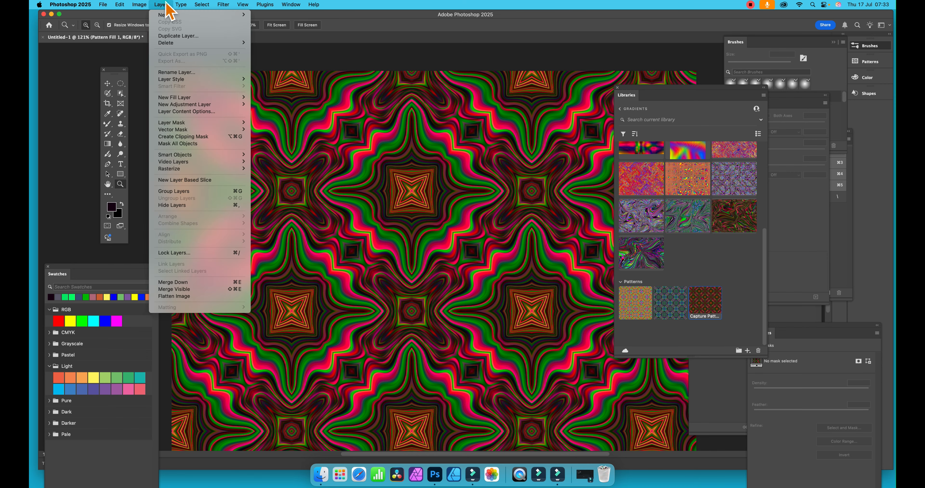
pyautogui.click(204, 296)
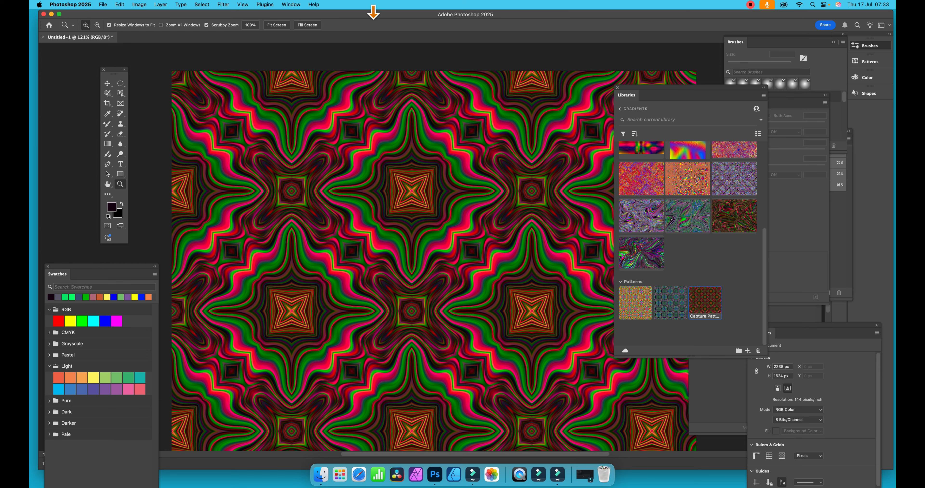
# Step: Apply the Oil Paint filter to the flattened pattern with stylization 10, cleanliness 10, scale 0.1 and bristle detail 9
pyautogui.click(223, 5)
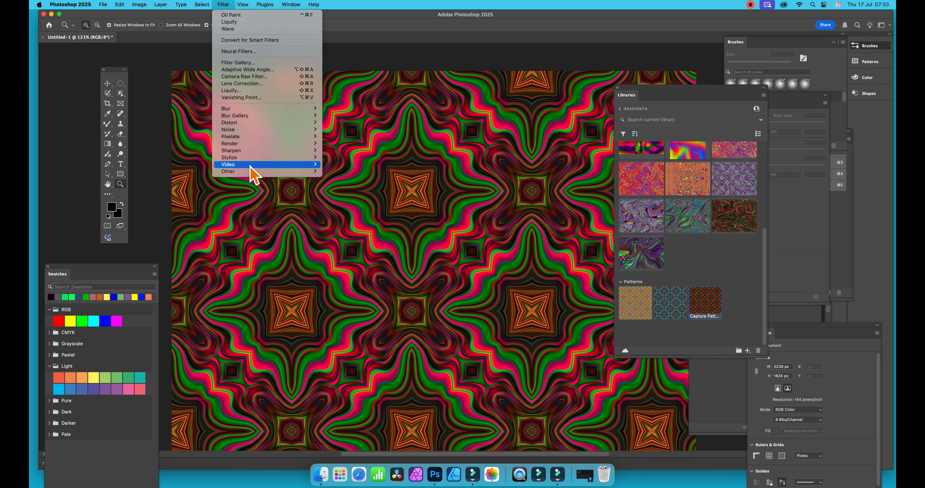
pyautogui.moveTo(251, 158)
pyautogui.click(342, 186)
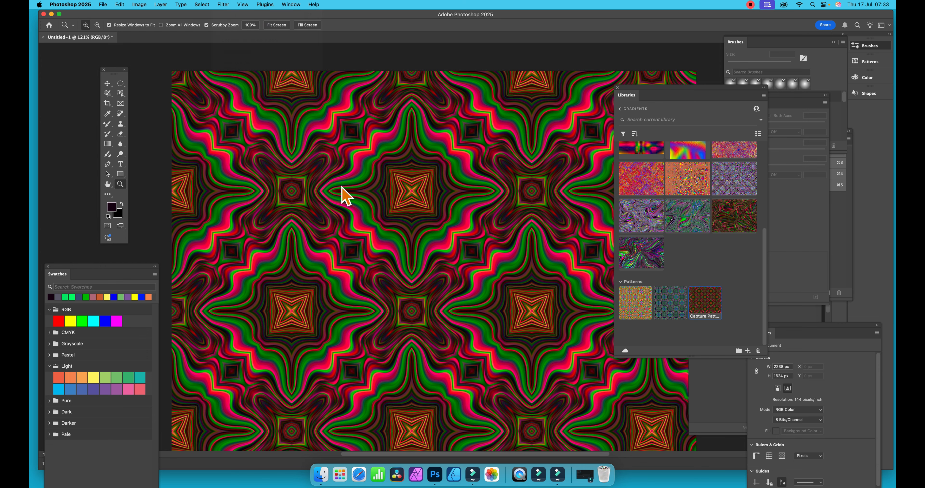
pyautogui.moveTo(532, 61); pyautogui.dragTo(517, 68)
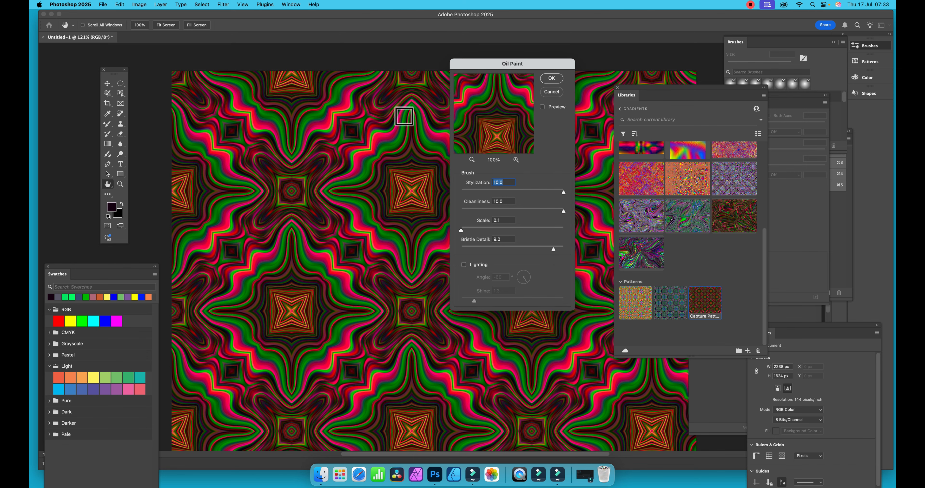
pyautogui.click(557, 79)
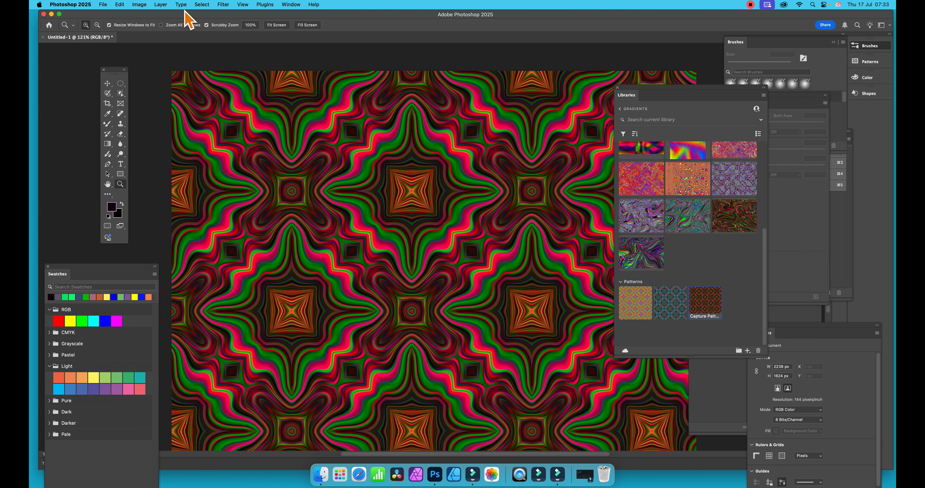
# Step: Reapply the Oil Paint filter to the flattened pattern with the last used settings
pyautogui.click(224, 5)
pyautogui.click(223, 5)
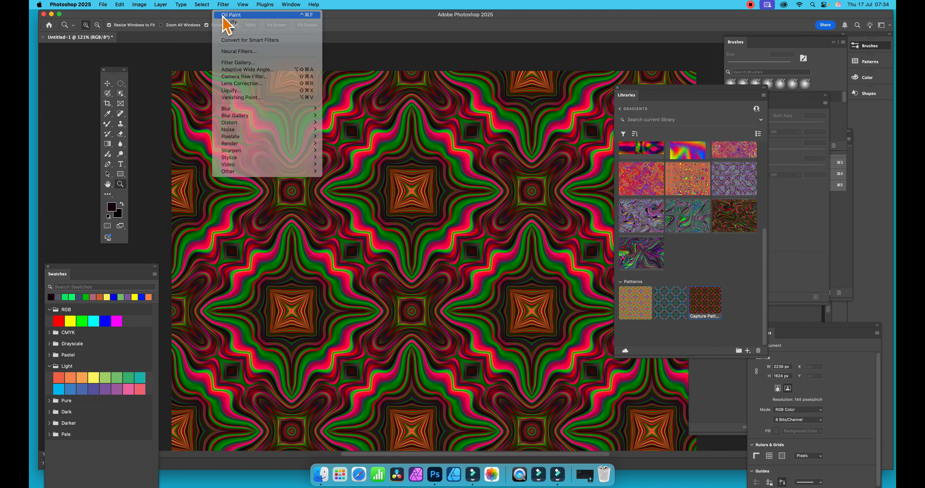
pyautogui.click(223, 5)
pyautogui.click(223, 16)
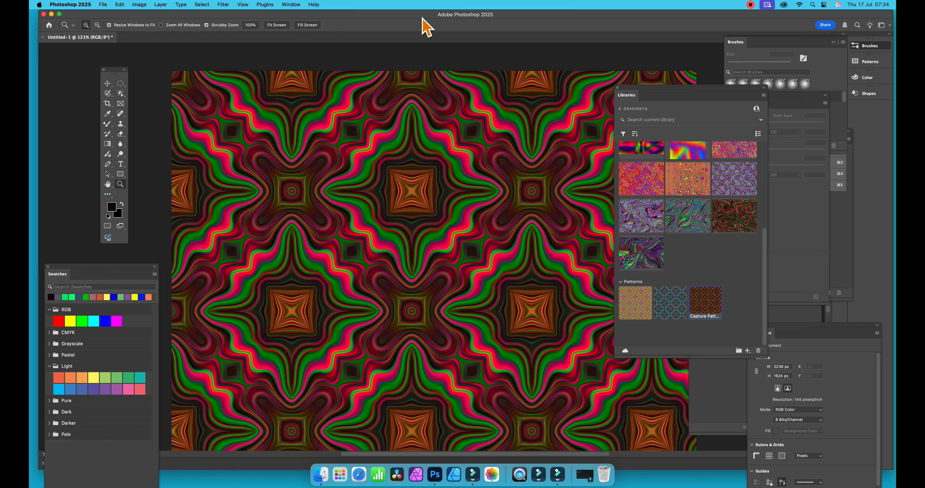
# Step: Boost the pattern's colours with a Vibrance adjustment, setting vibrance to +11 and saturation to +21
pyautogui.click(139, 5)
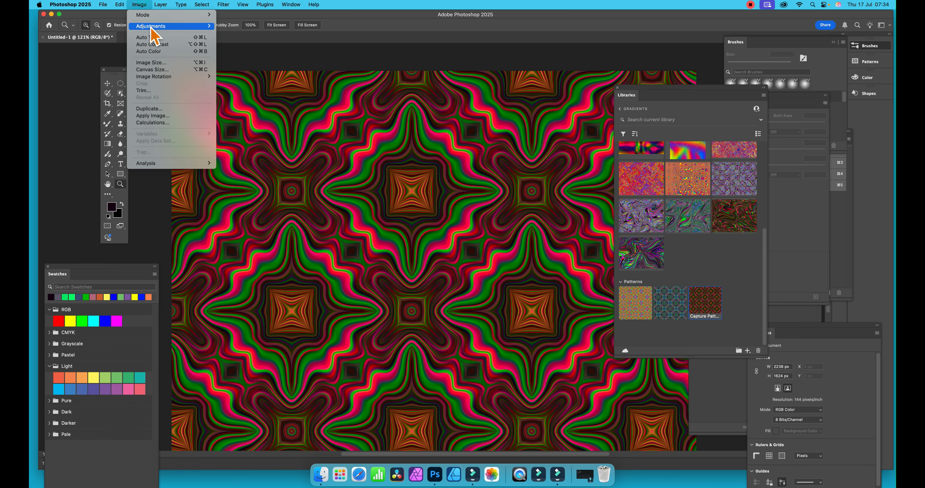
pyautogui.moveTo(153, 34)
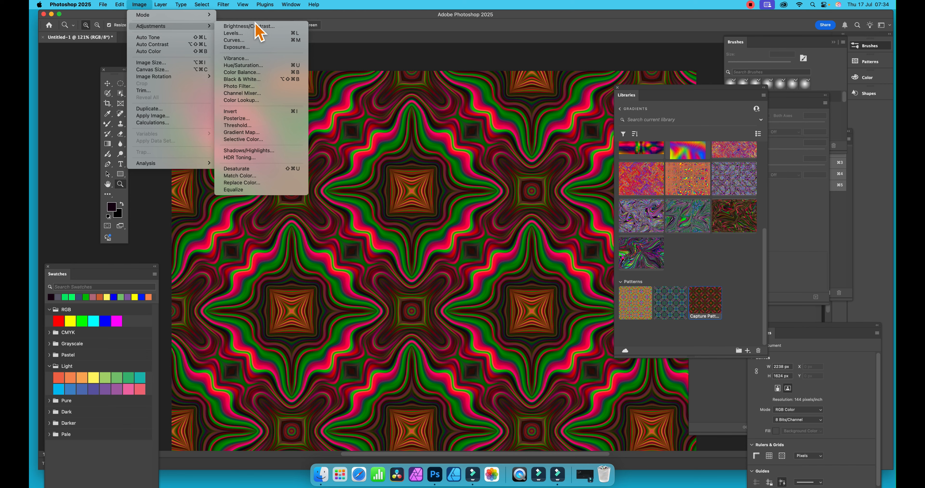
pyautogui.click(252, 58)
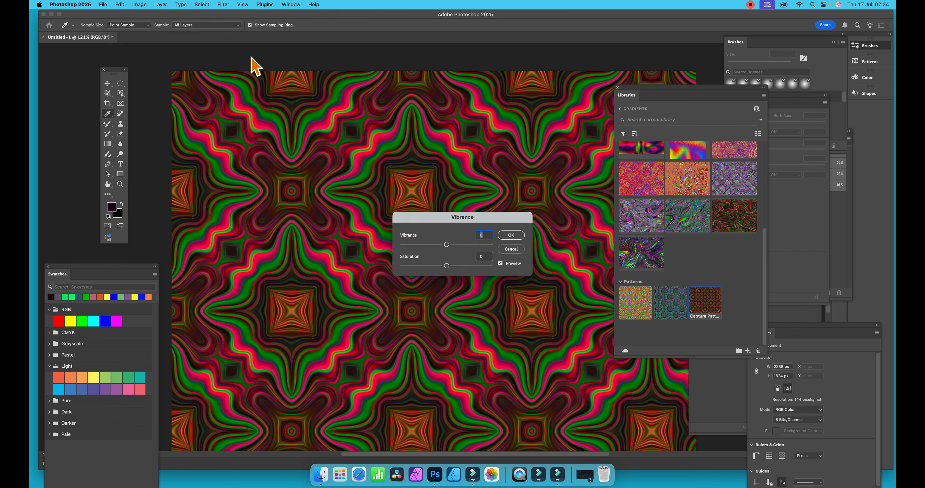
pyautogui.moveTo(447, 246); pyautogui.dragTo(458, 270)
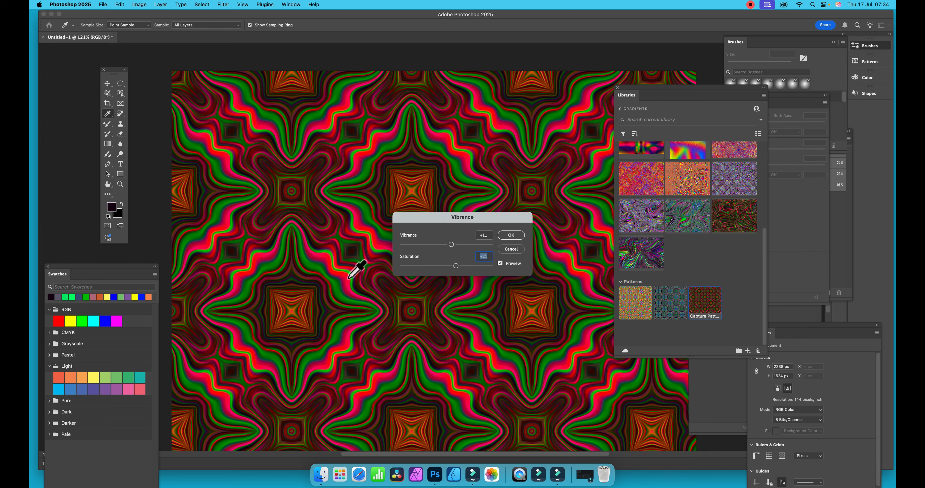
pyautogui.click(512, 236)
pyautogui.press('z')
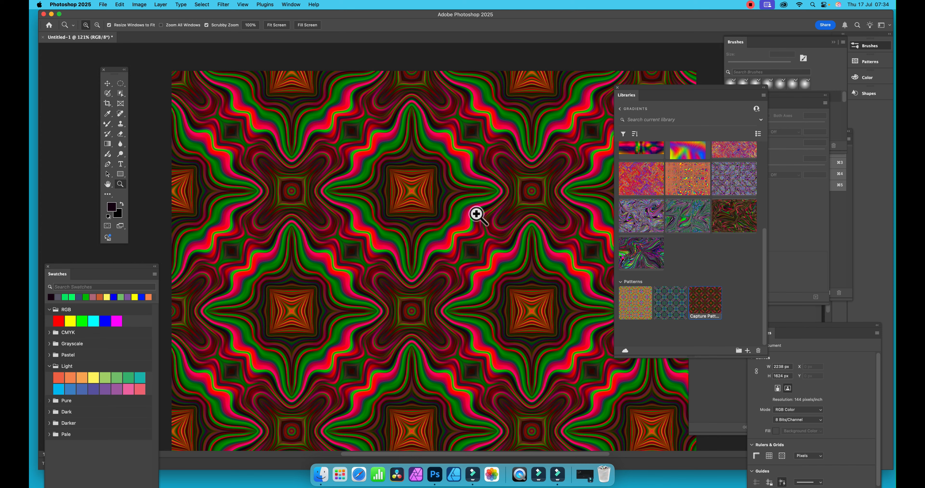
# Step: Distort the pattern with a one-generator sine Wave filter, randomizing the wave several times before applying it
pyautogui.click(224, 4)
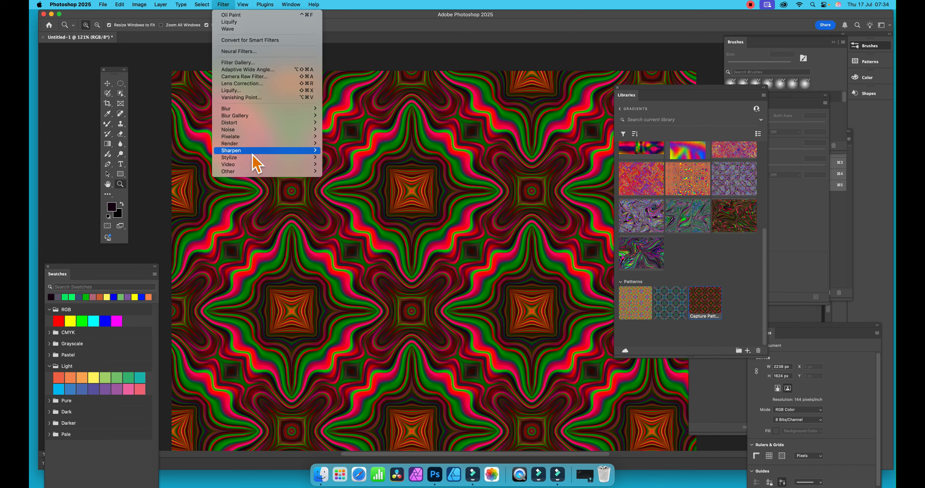
pyautogui.moveTo(264, 124)
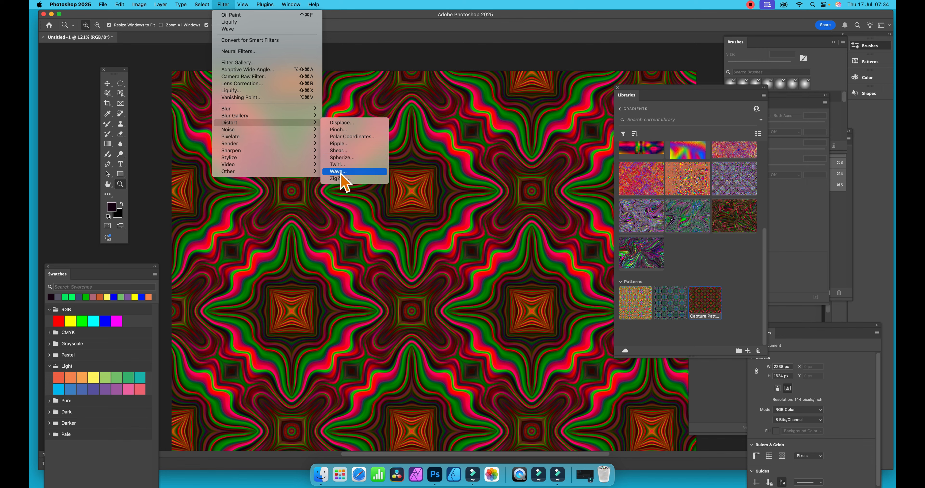
pyautogui.click(340, 171)
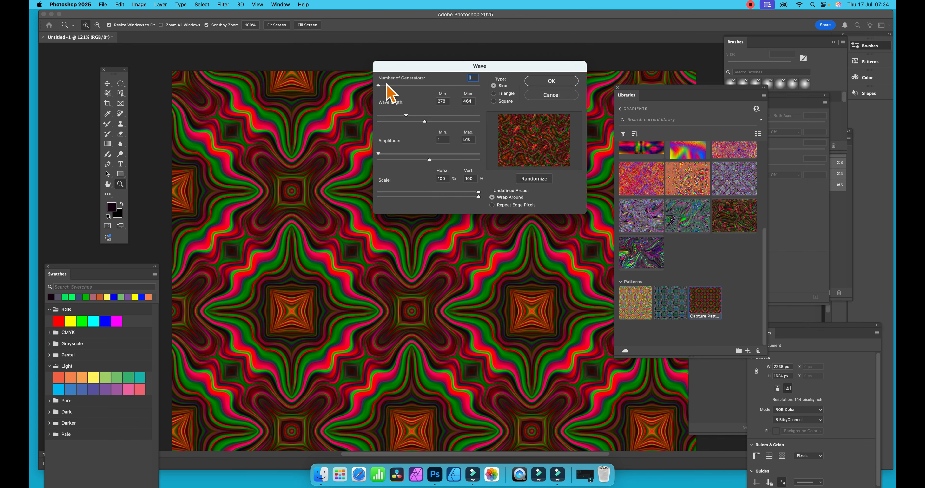
pyautogui.click(535, 182)
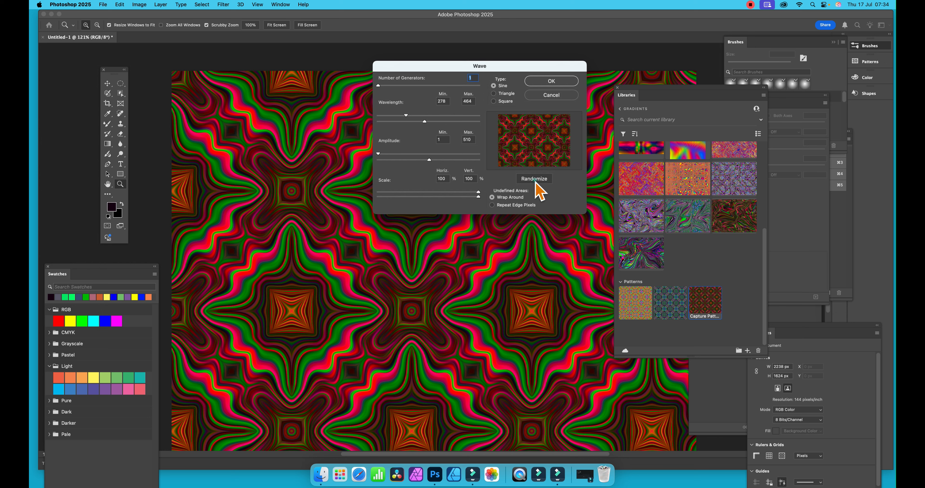
pyautogui.click(535, 182)
pyautogui.click(535, 182)
pyautogui.click(536, 181)
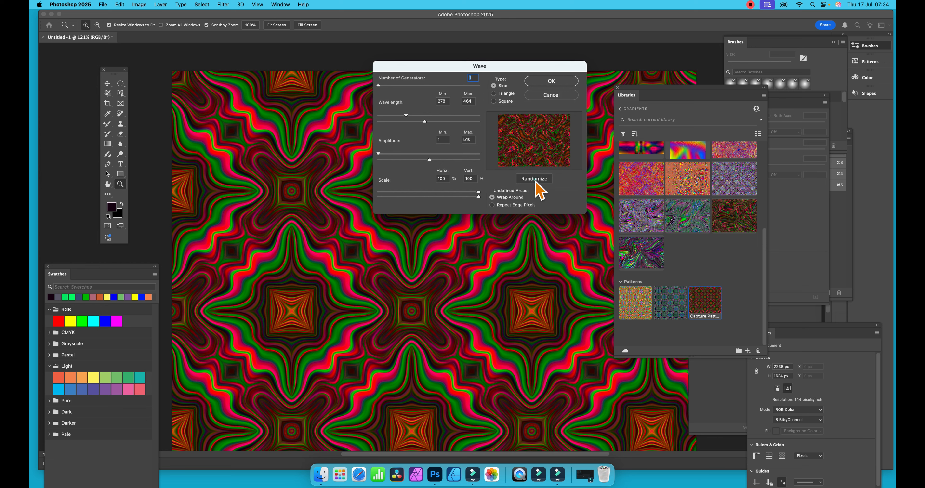
pyautogui.click(535, 181)
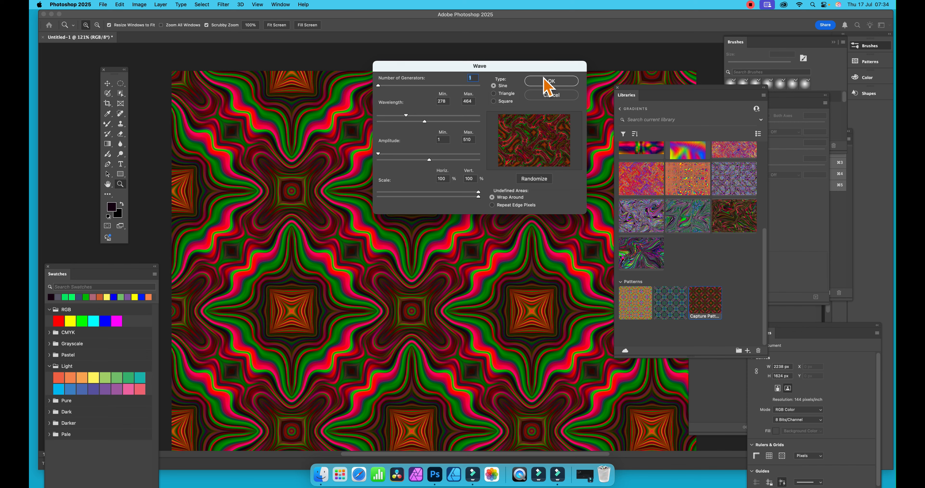
pyautogui.click(551, 80)
pyautogui.click(550, 81)
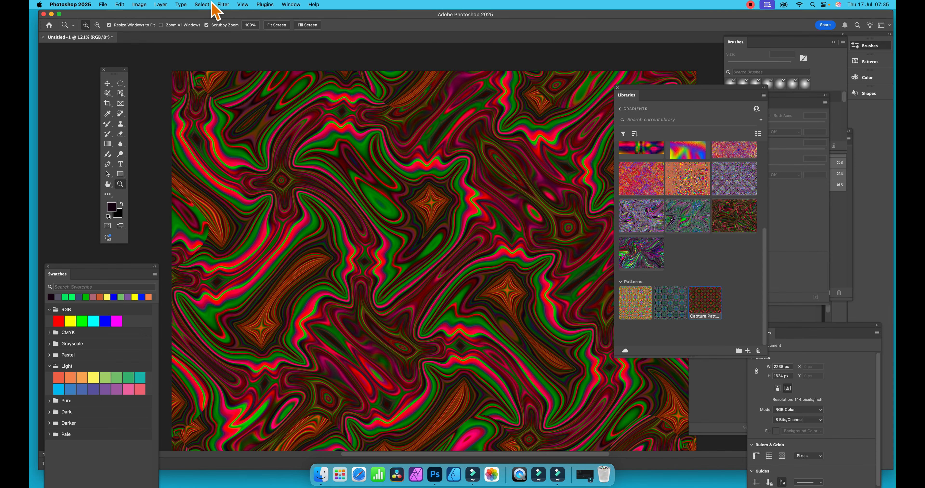
# Step: Reapply the Wave filter twice with the same settings to swirl the image further
pyautogui.click(223, 4)
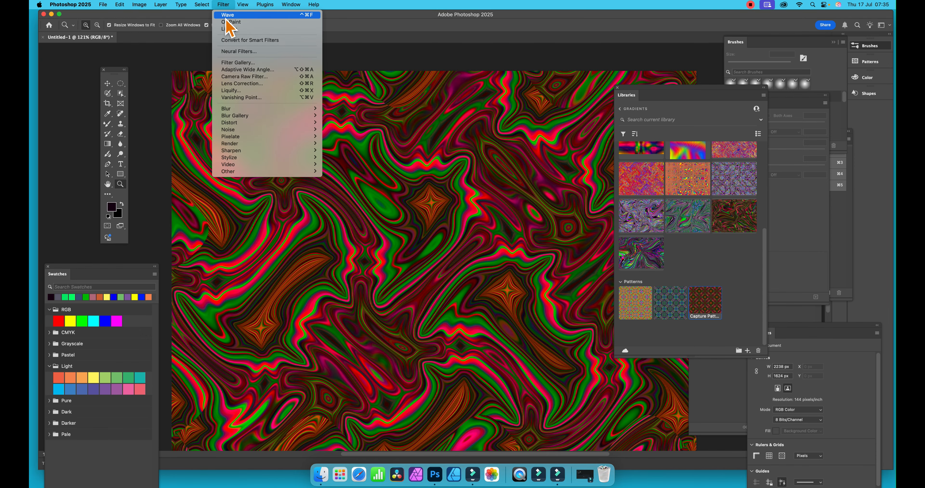
pyautogui.click(226, 15)
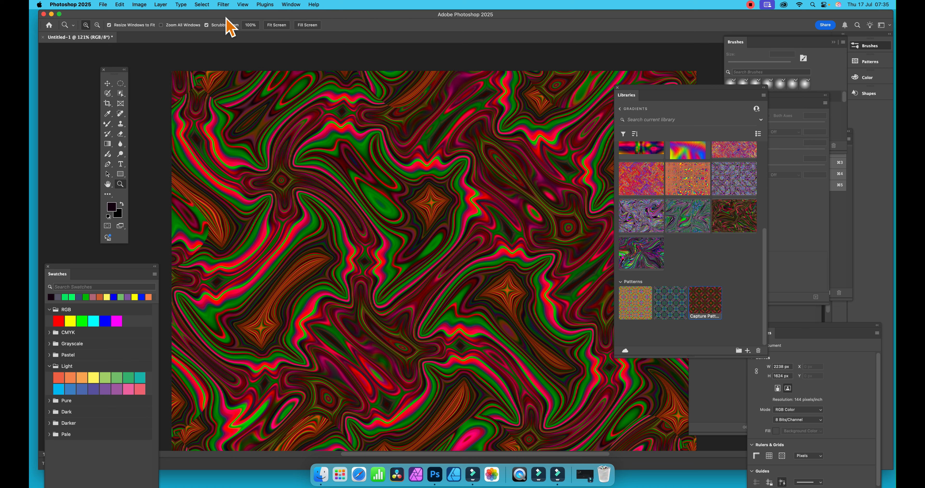
pyautogui.click(224, 4)
pyautogui.click(227, 15)
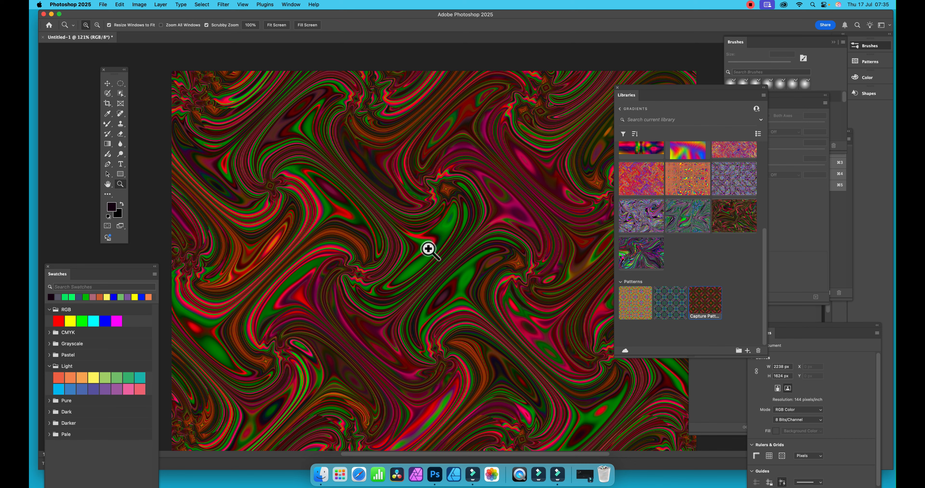
# Step: In Liquify, warp the central area of the image with large Forward Warp strokes at brush size 722
pyautogui.click(223, 4)
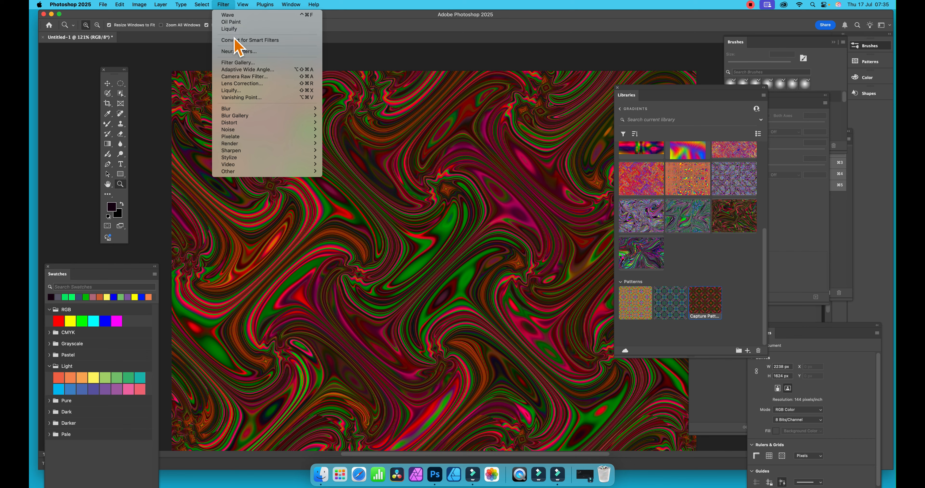
pyautogui.click(244, 91)
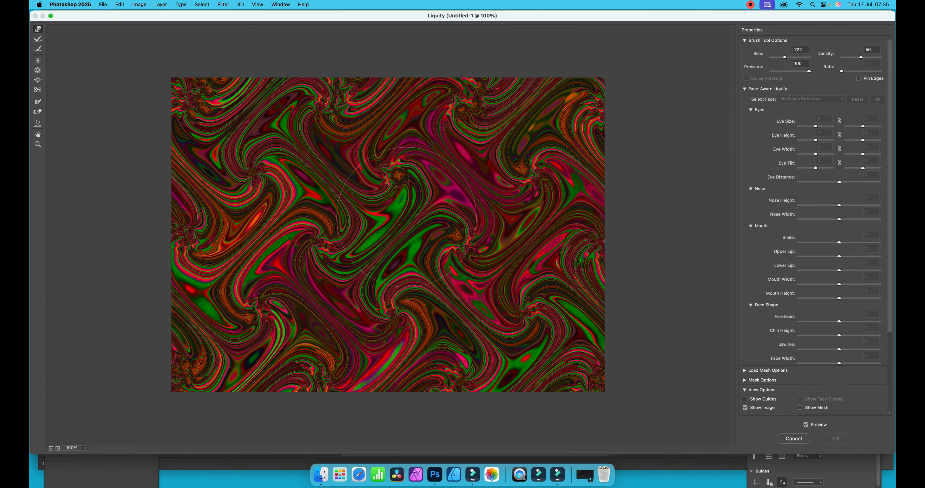
pyautogui.moveTo(407, 217)
pyautogui.mouseDown()
pyautogui.moveTo(360, 197)
pyautogui.moveTo(397, 153)
pyautogui.moveTo(392, 237)
pyautogui.moveTo(427, 198)
pyautogui.moveTo(437, 242)
pyautogui.moveTo(383, 259)
pyautogui.moveTo(321, 316)
pyautogui.moveTo(268, 322)
pyautogui.moveTo(302, 311)
pyautogui.mouseUp()
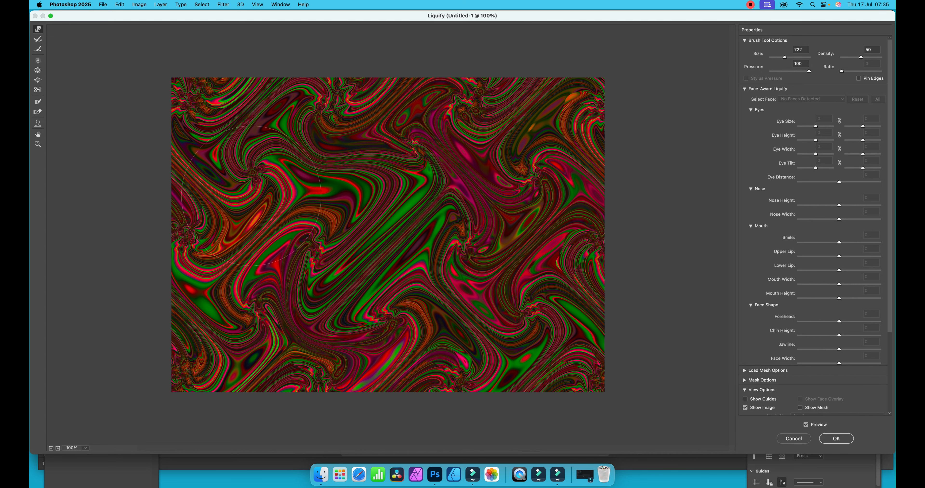
pyautogui.moveTo(431, 205)
pyautogui.mouseDown()
pyautogui.moveTo(480, 167)
pyautogui.moveTo(467, 175)
pyautogui.moveTo(498, 174)
pyautogui.moveTo(488, 194)
pyautogui.moveTo(473, 194)
pyautogui.moveTo(491, 191)
pyautogui.moveTo(477, 193)
pyautogui.moveTo(434, 158)
pyautogui.moveTo(459, 153)
pyautogui.mouseUp()
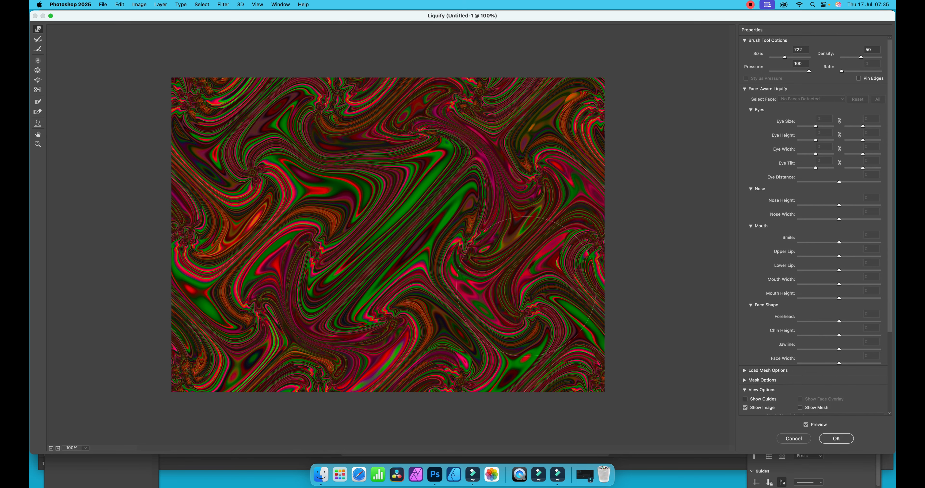
pyautogui.moveTo(395, 235)
pyautogui.mouseDown()
pyautogui.moveTo(350, 199)
pyautogui.moveTo(400, 246)
pyautogui.moveTo(384, 235)
pyautogui.mouseUp()
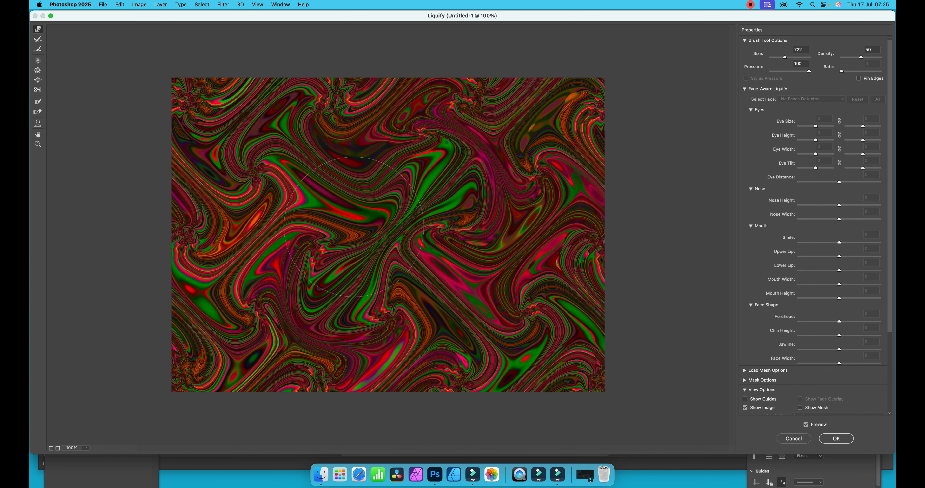
pyautogui.moveTo(354, 226)
pyautogui.mouseDown()
pyautogui.moveTo(406, 296)
pyautogui.moveTo(389, 301)
pyautogui.moveTo(404, 313)
pyautogui.moveTo(350, 274)
pyautogui.moveTo(316, 266)
pyautogui.mouseUp()
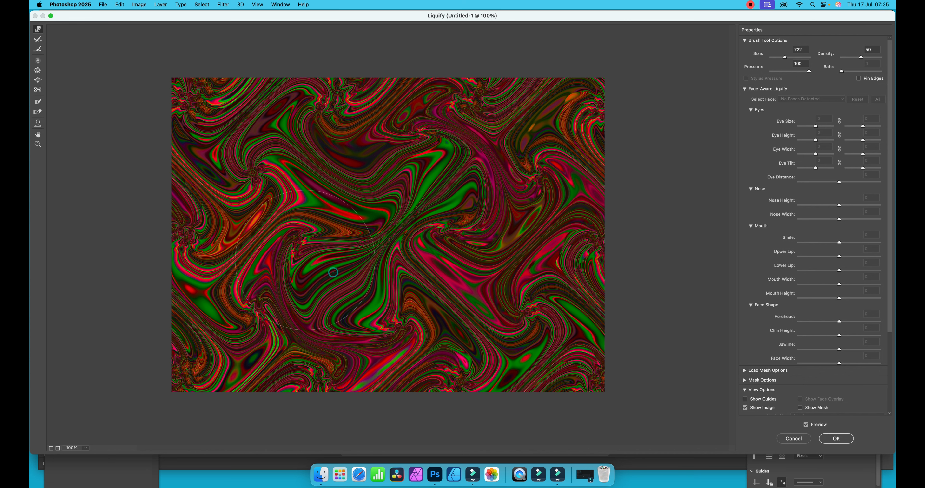
# Step: Twirl along the central bands with a size 100 brush, raising the brush density to 66
pyautogui.click(39, 61)
pyautogui.moveTo(379, 234); pyautogui.dragTo(388, 228)
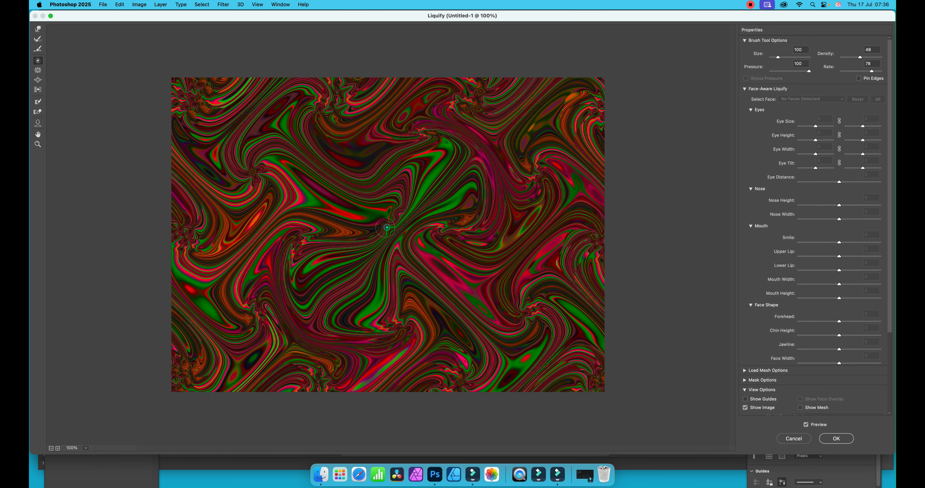
pyautogui.moveTo(387, 227); pyautogui.dragTo(387, 227)
pyautogui.moveTo(860, 57); pyautogui.dragTo(866, 57)
pyautogui.moveTo(411, 203); pyautogui.dragTo(431, 168)
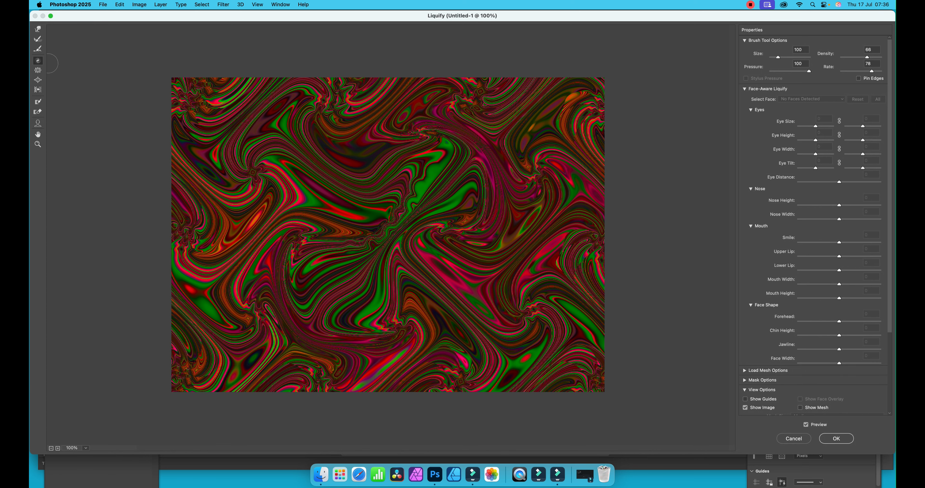
# Step: Bloat spots along the swirls around the image's centre with a size 91 Bloat brush, and accept the Liquify changes
pyautogui.click(38, 81)
pyautogui.moveTo(788, 57); pyautogui.dragTo(777, 58)
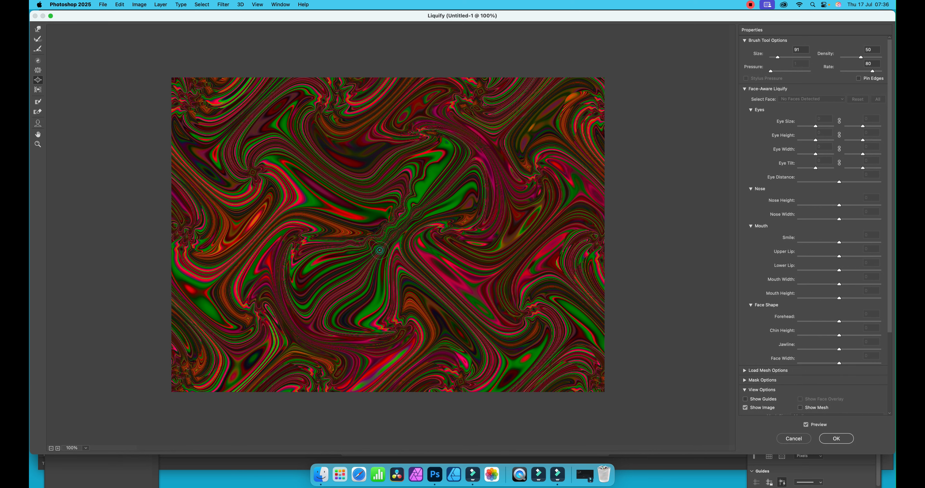
pyautogui.click(374, 262)
pyautogui.click(408, 271)
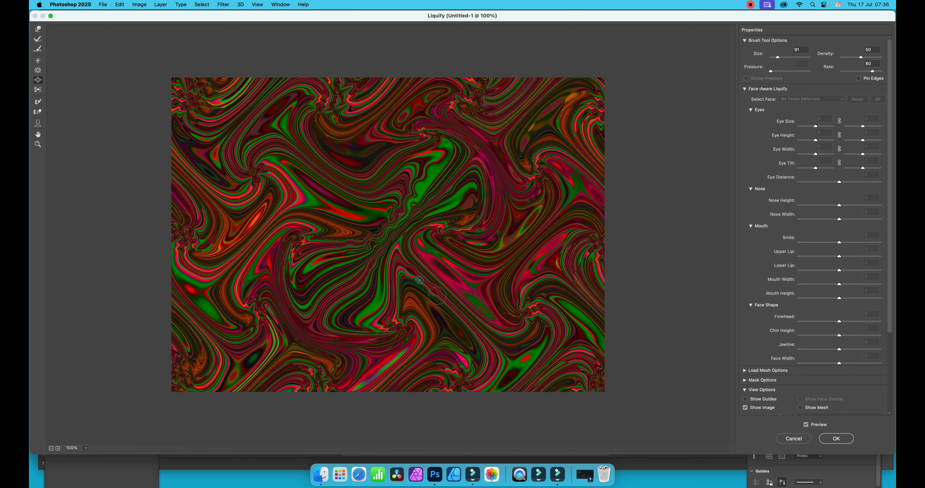
pyautogui.click(463, 314)
pyautogui.click(483, 337)
pyautogui.click(399, 262)
pyautogui.click(395, 275)
pyautogui.click(389, 307)
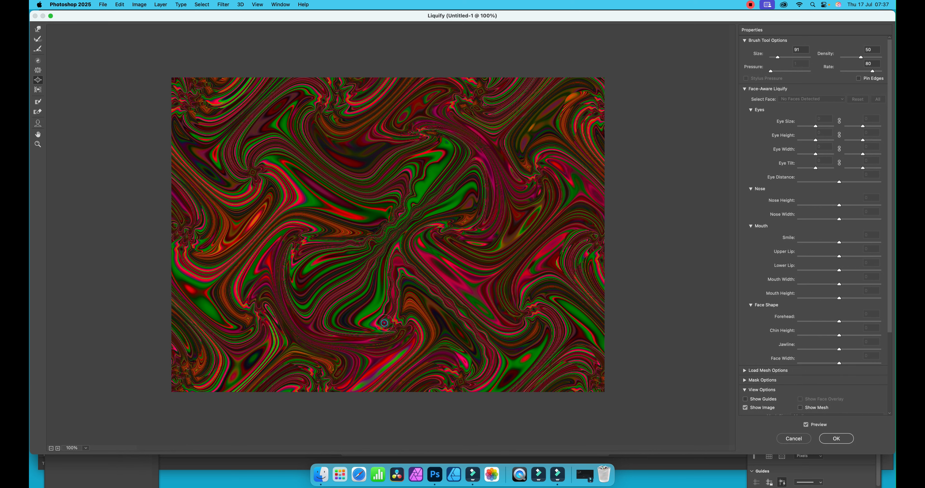
pyautogui.click(355, 322)
pyautogui.click(319, 219)
pyautogui.click(277, 226)
pyautogui.click(836, 439)
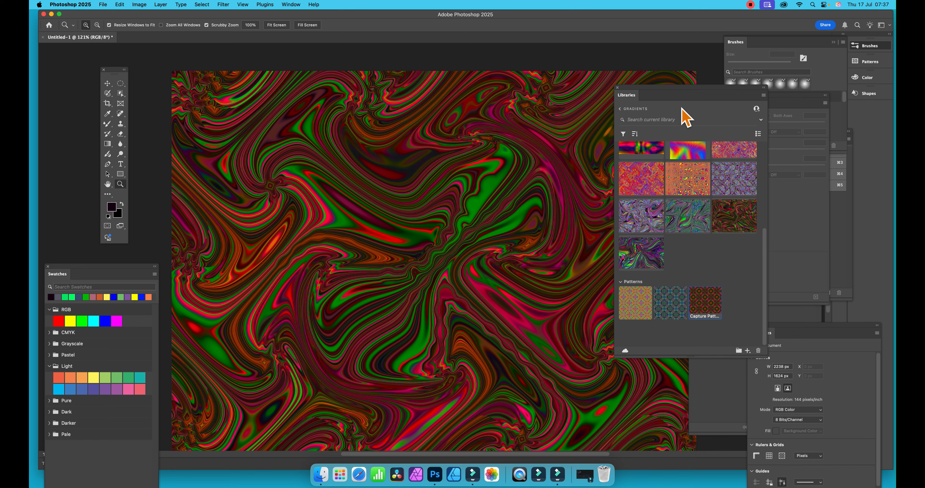
pyautogui.click(103, 4)
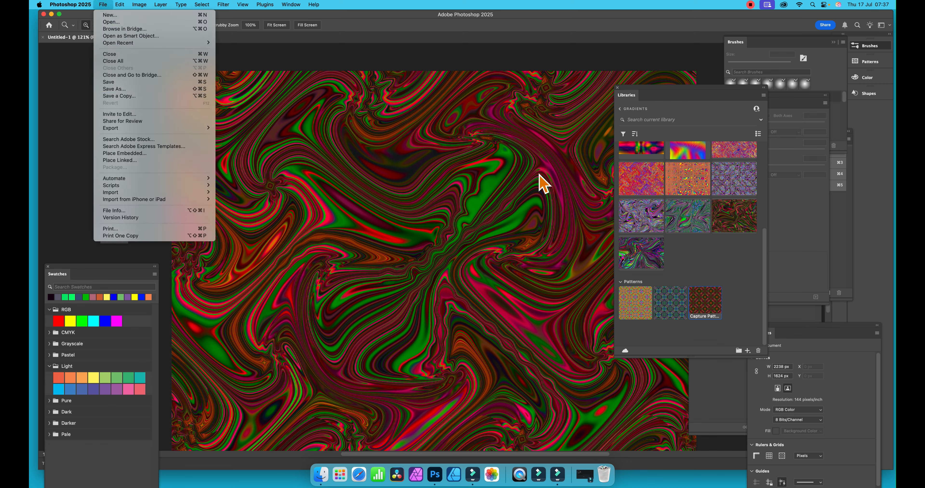
pyautogui.click(560, 178)
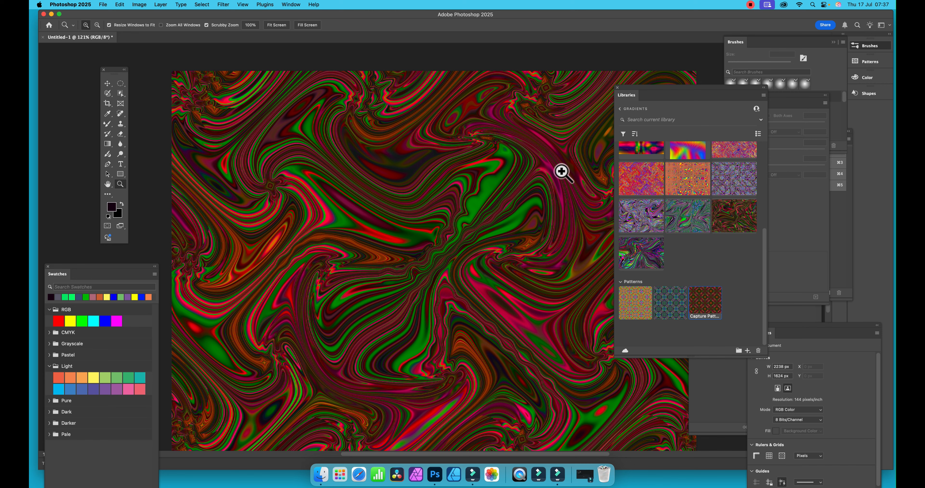